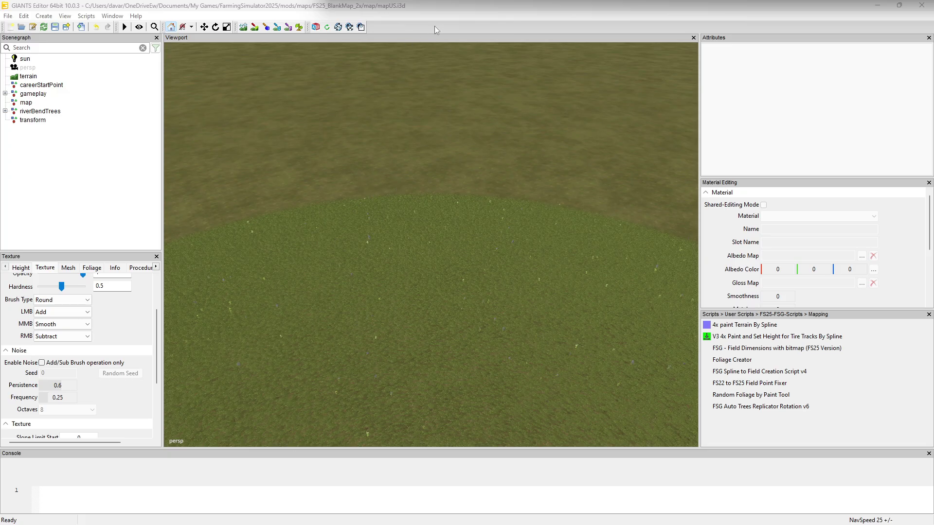
Open the terrain's Layer Manager from the Scenegraph and enlarge the dialog
click(470, 7)
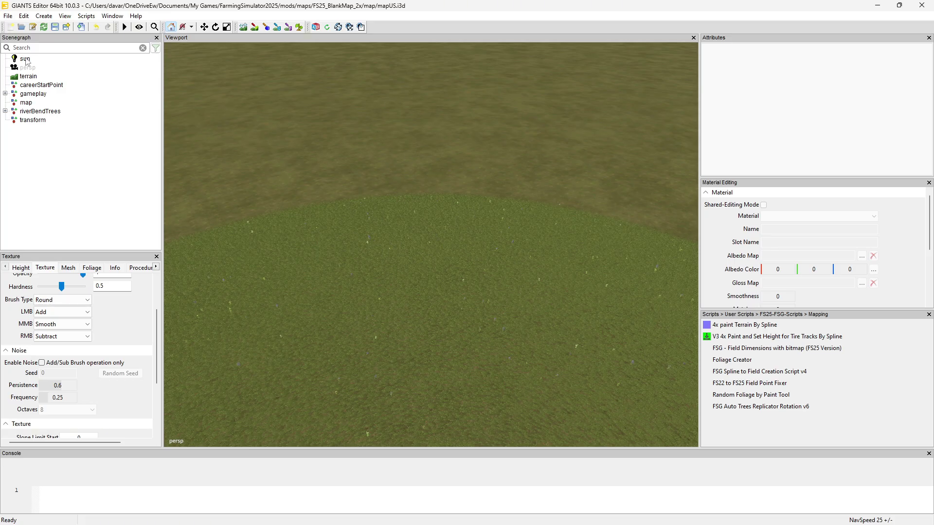
right_click(27, 80)
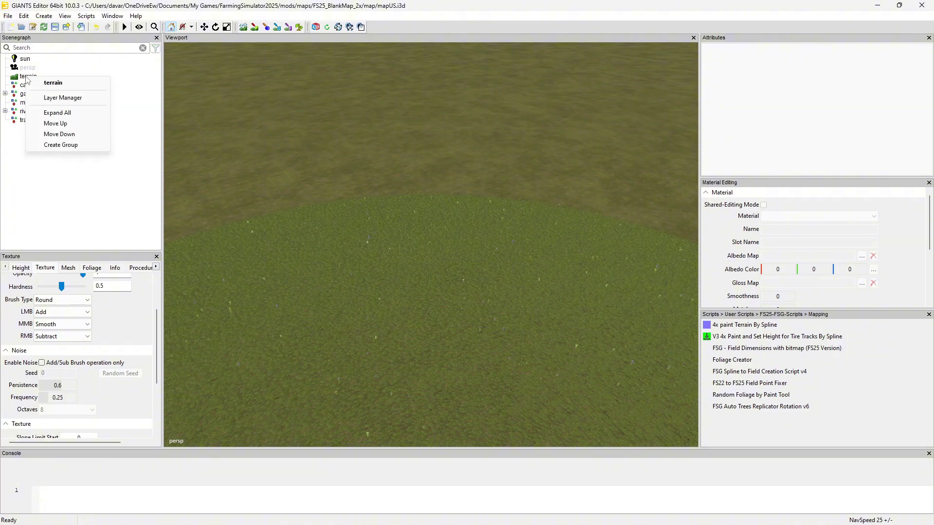
click(68, 98)
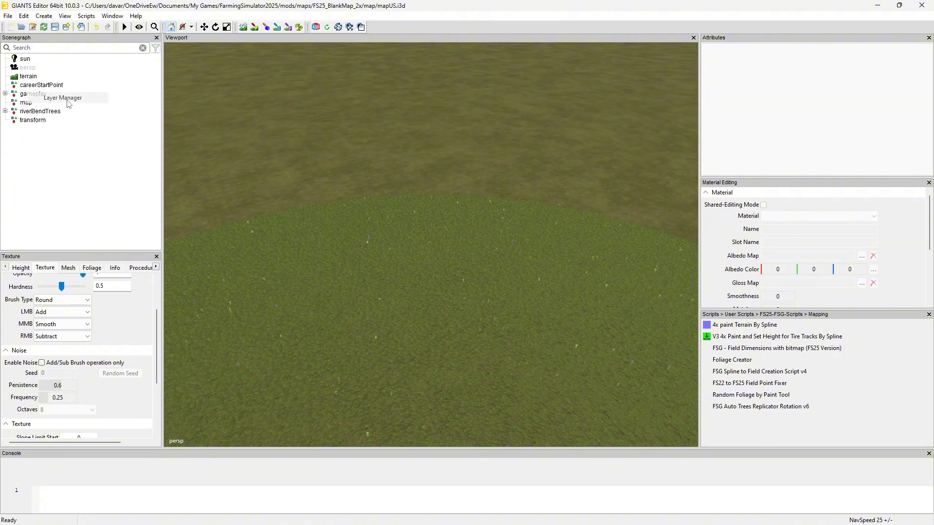
drag(415, 329, 862, 500)
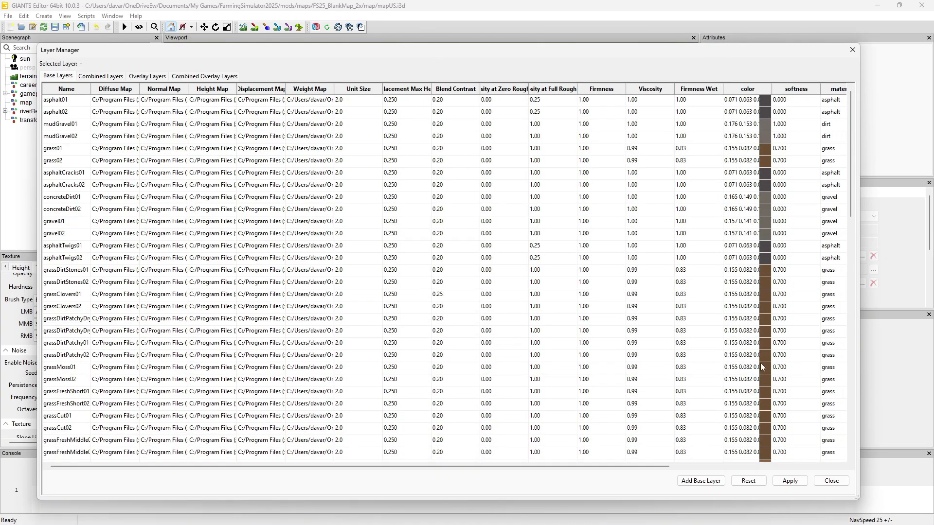
Check the Combined Layers, then scroll the Base Layers list down to the forest layers
click(27, 227)
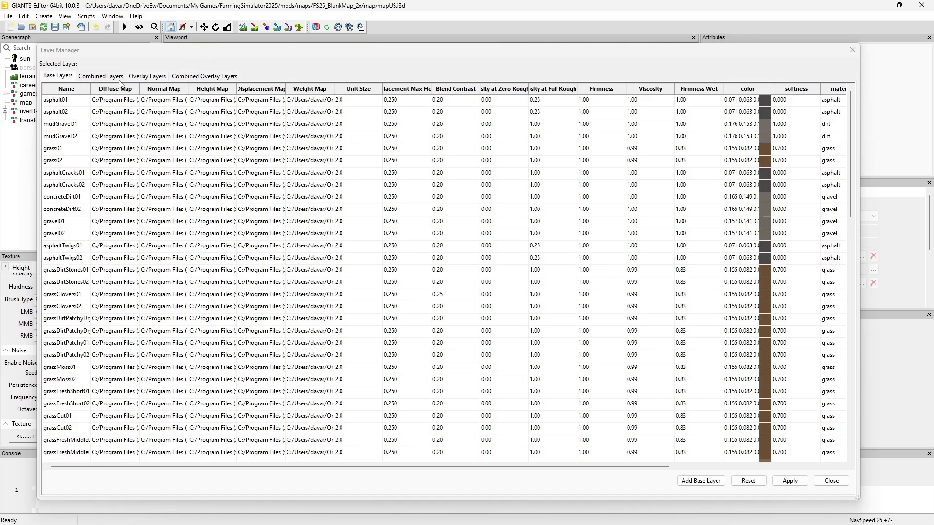
click(105, 78)
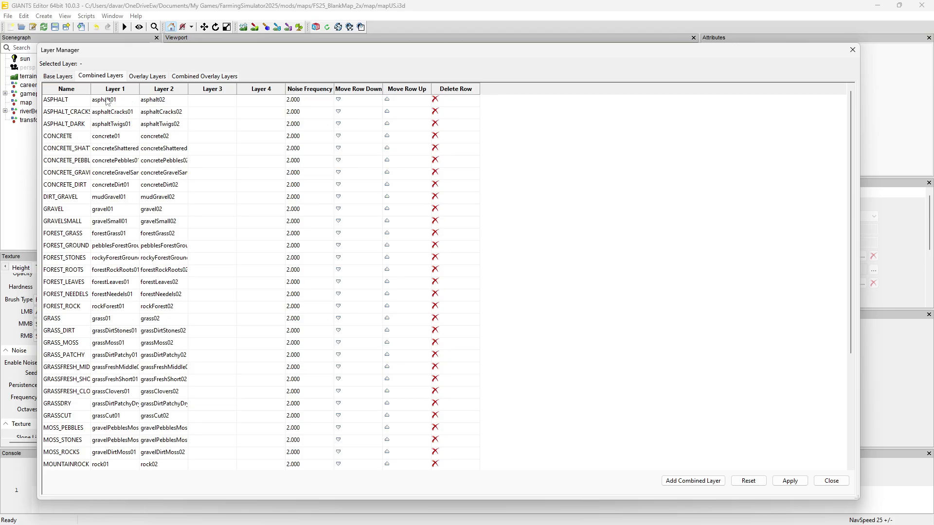
click(56, 76)
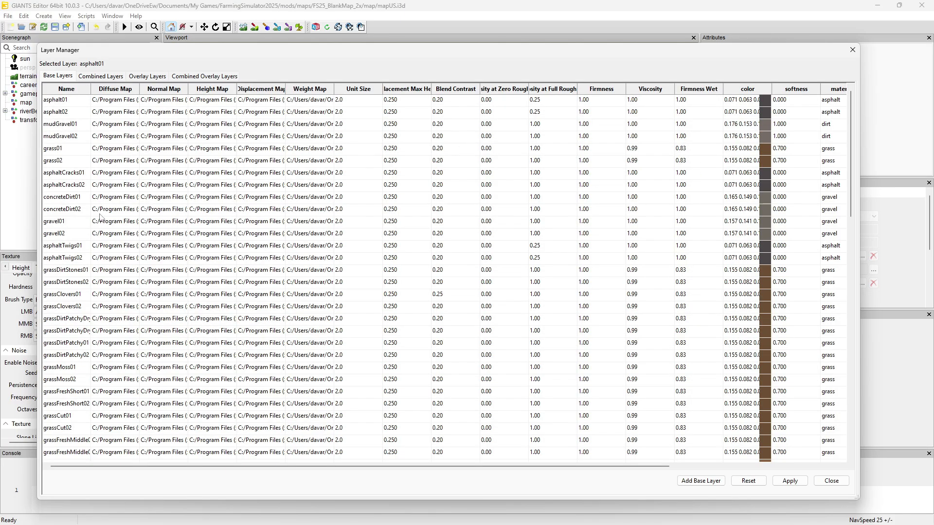
scroll(66, 304, down, 4)
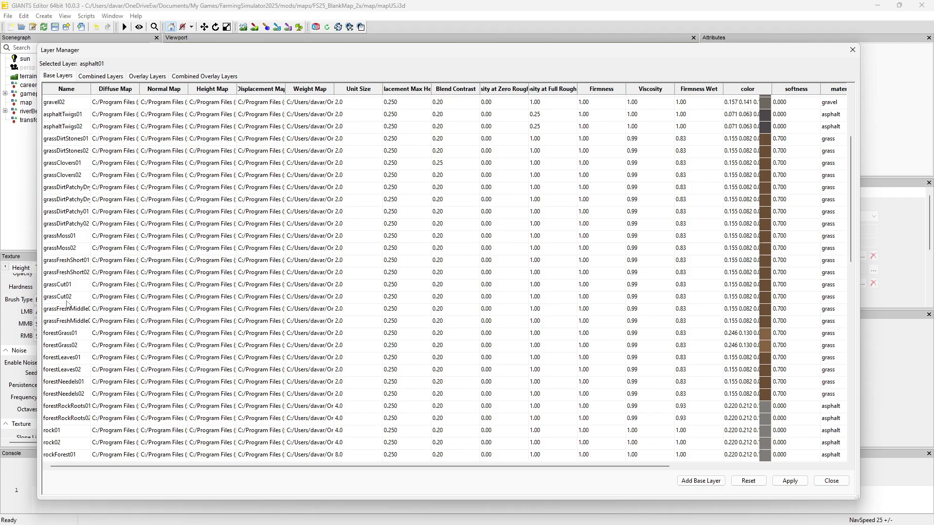
scroll(67, 304, down, 2)
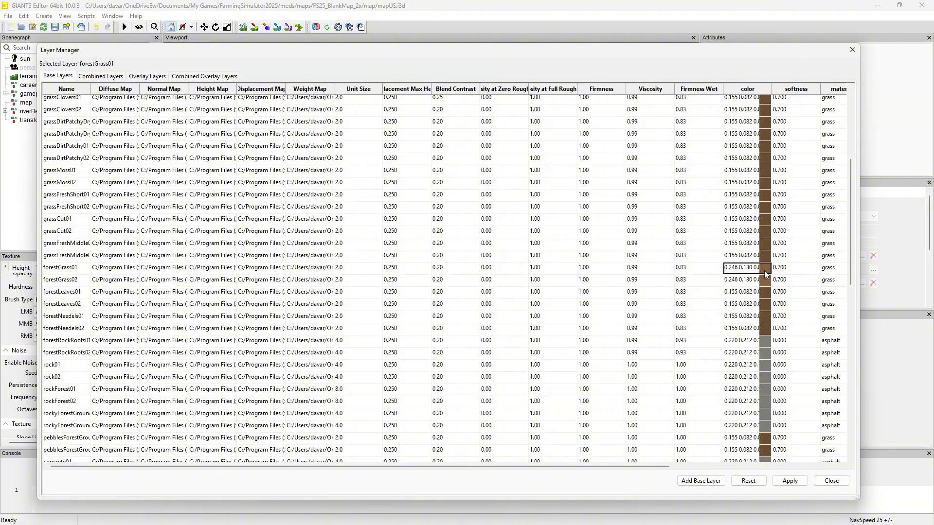
Inspect forestGrass01's colour without changing it, then close the Layer Manager
double_click(765, 272)
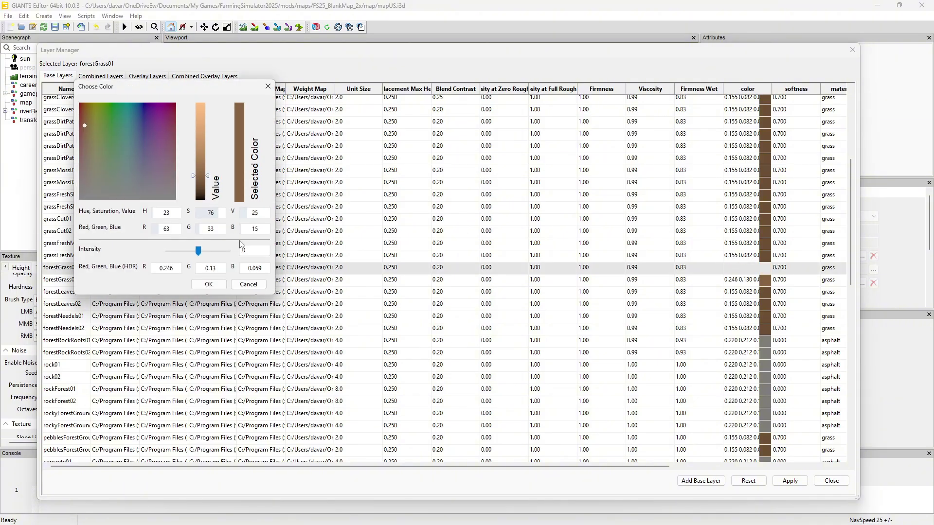
click(249, 285)
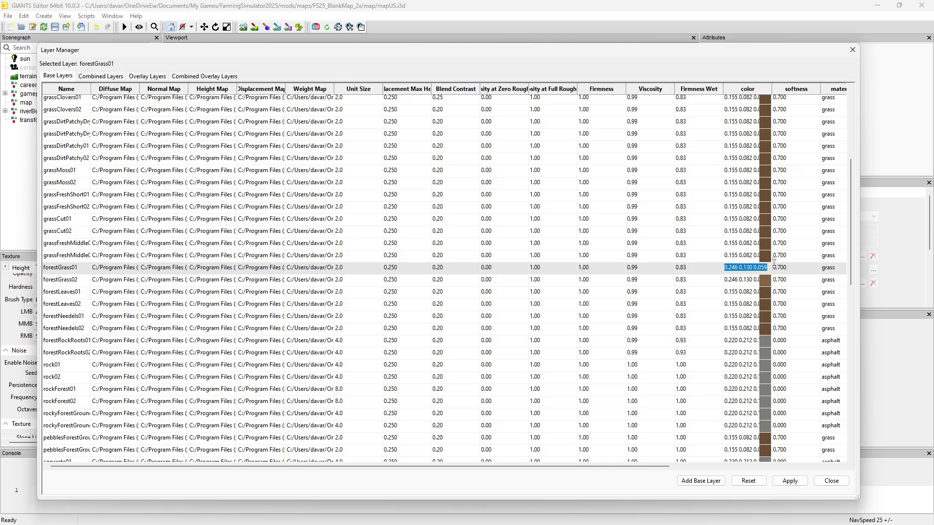
key(Return)
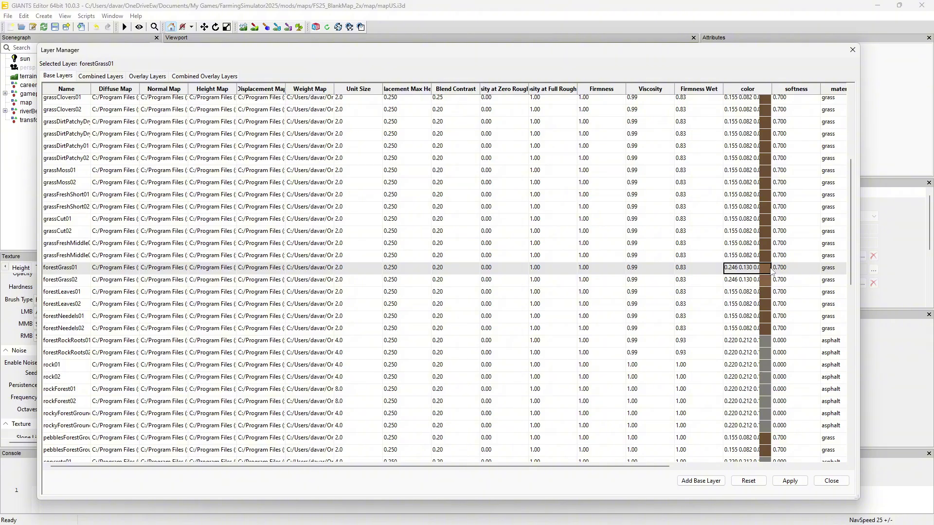
click(818, 482)
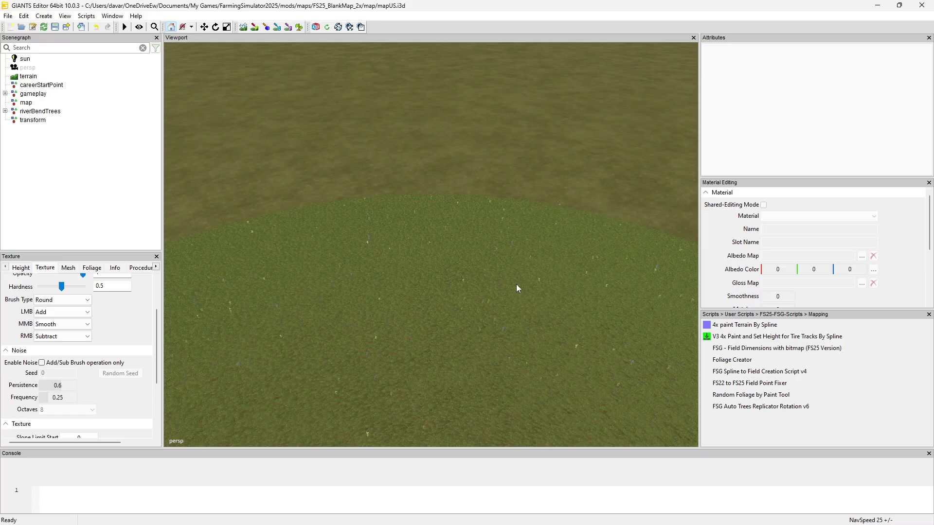
Set the texture paint tool's Texture Layer to FOREST_GROUND
click(255, 26)
scroll(157, 328, down, 5)
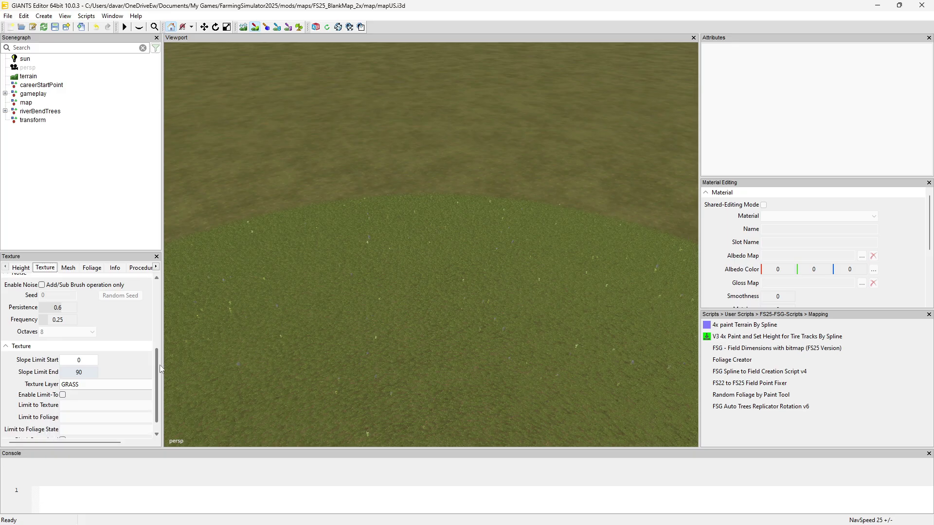
click(105, 365)
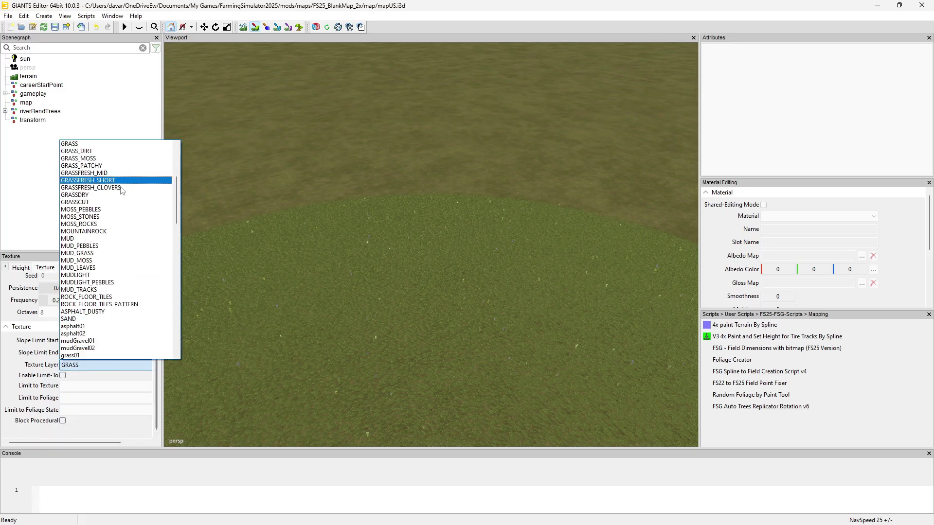
scroll(109, 229, up, 2)
scroll(109, 230, down, 2)
scroll(108, 226, up, 5)
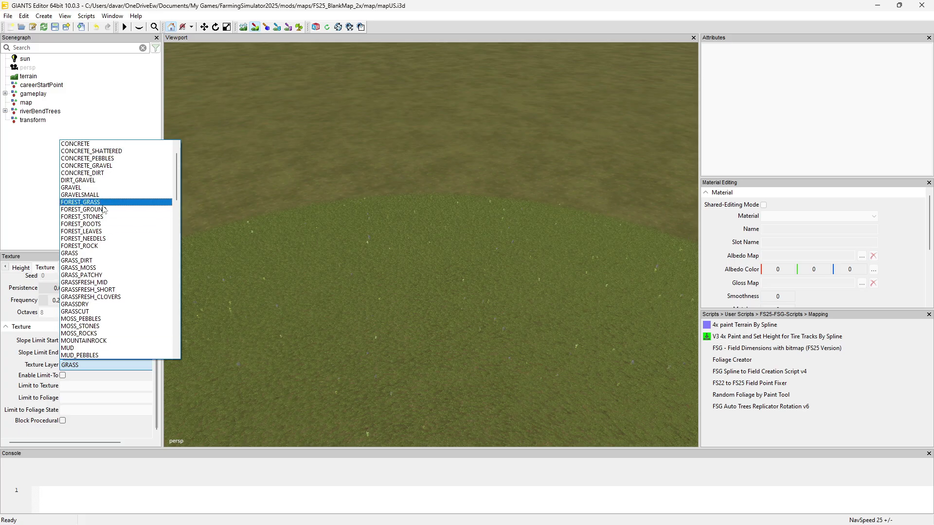
click(103, 210)
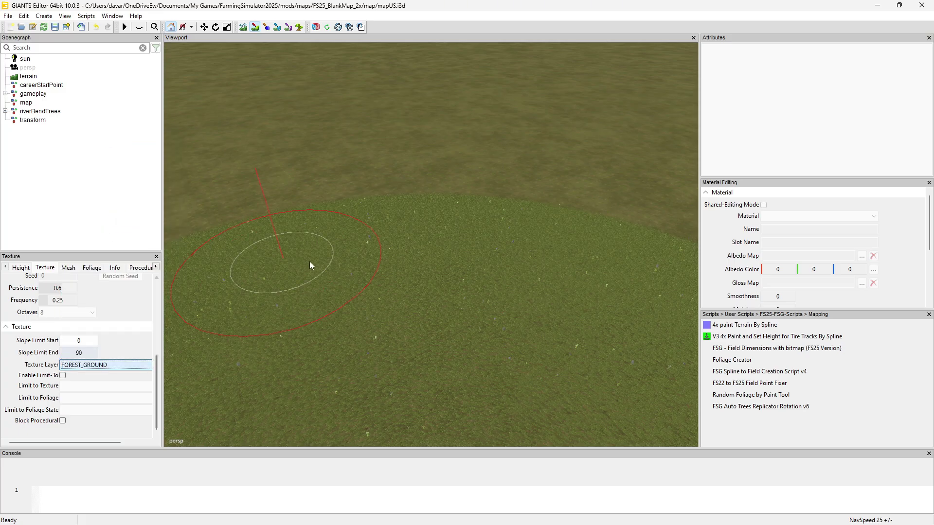
Paint FOREST_GROUND across the upper terrain and into the foreground grass
drag(334, 209, 271, 115)
mouse_move(281, 239)
mouse_down()
mouse_move(429, 274)
mouse_move(533, 229)
mouse_move(515, 140)
mouse_move(381, 109)
mouse_move(356, 186)
mouse_move(434, 123)
mouse_move(389, 227)
mouse_move(352, 153)
mouse_move(296, 209)
mouse_move(257, 105)
mouse_move(273, 195)
mouse_move(397, 265)
mouse_move(307, 193)
mouse_up()
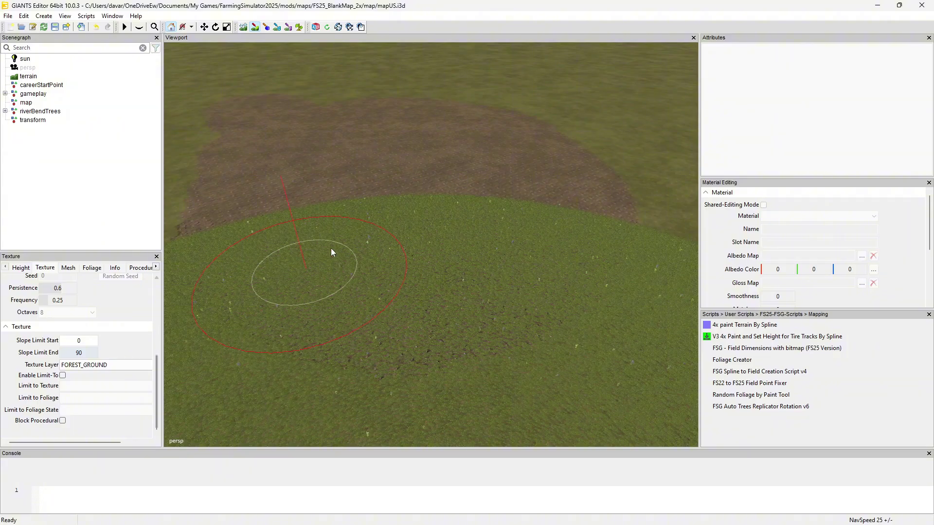
click(300, 27)
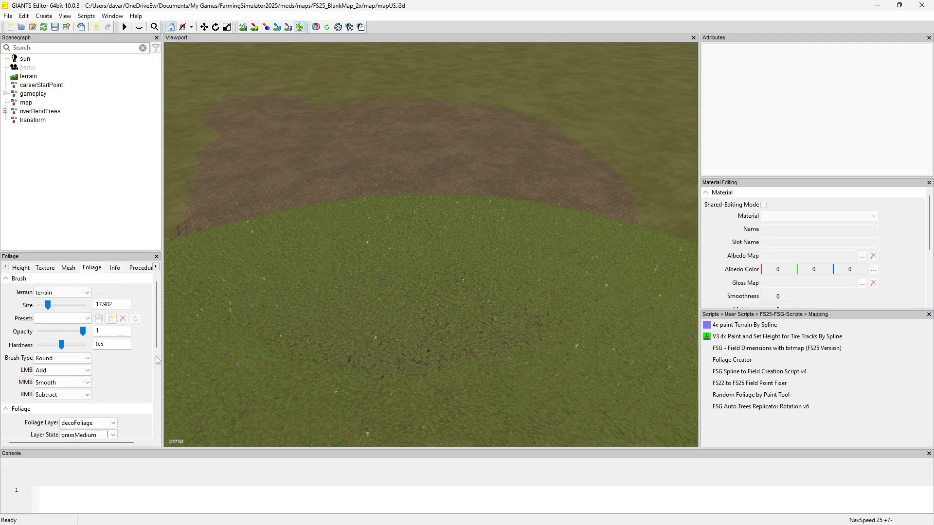
With foliage state grassSmall and Limit-To disabled, brush away grass over the foreground area
scroll(158, 334, down, 3)
click(113, 347)
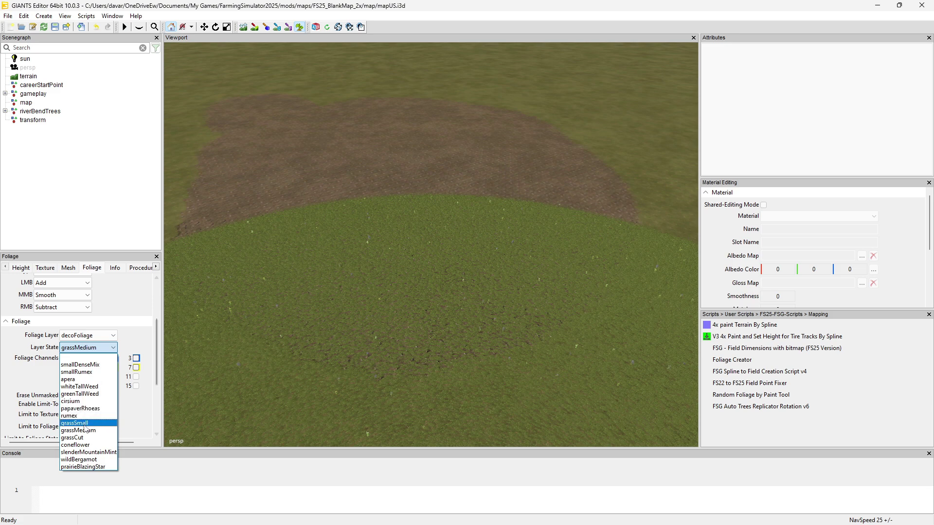
click(85, 424)
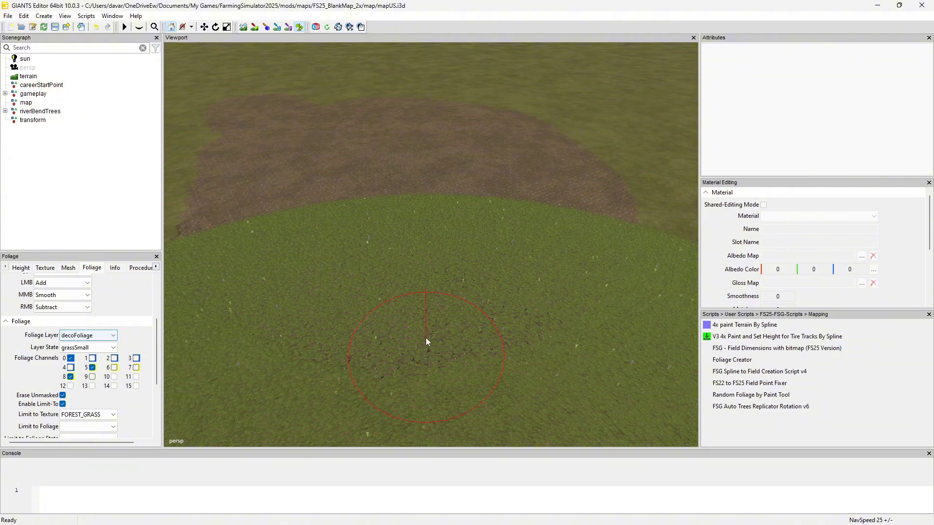
click(63, 404)
mouse_move(411, 248)
mouse_down()
mouse_move(463, 225)
mouse_move(511, 258)
mouse_move(520, 278)
mouse_move(569, 196)
mouse_up()
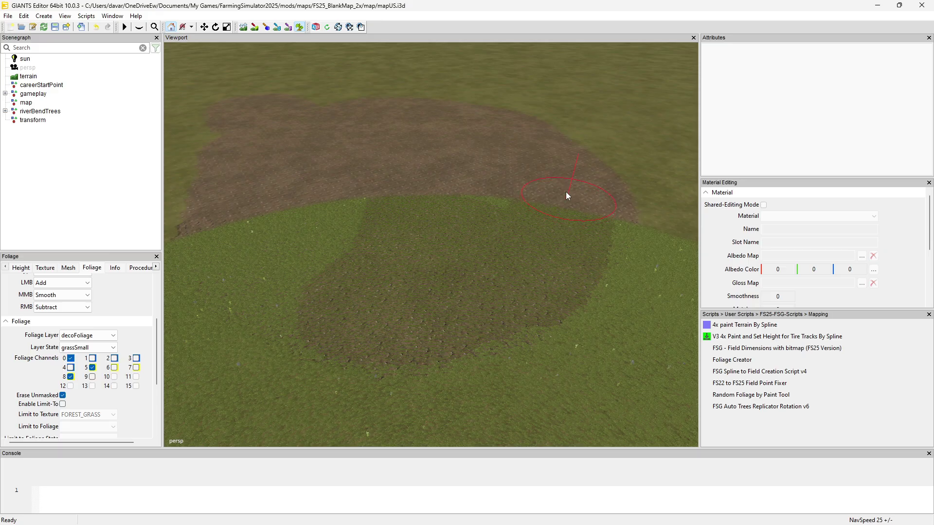
Re-enable Limit to Texture with FOREST_GRASS as the limiting texture
click(63, 404)
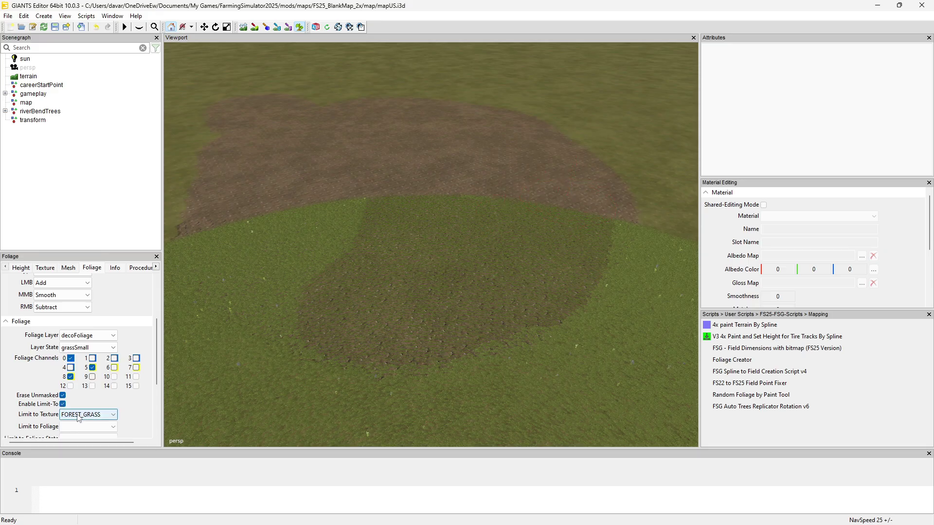
click(84, 415)
scroll(100, 221, up, 1)
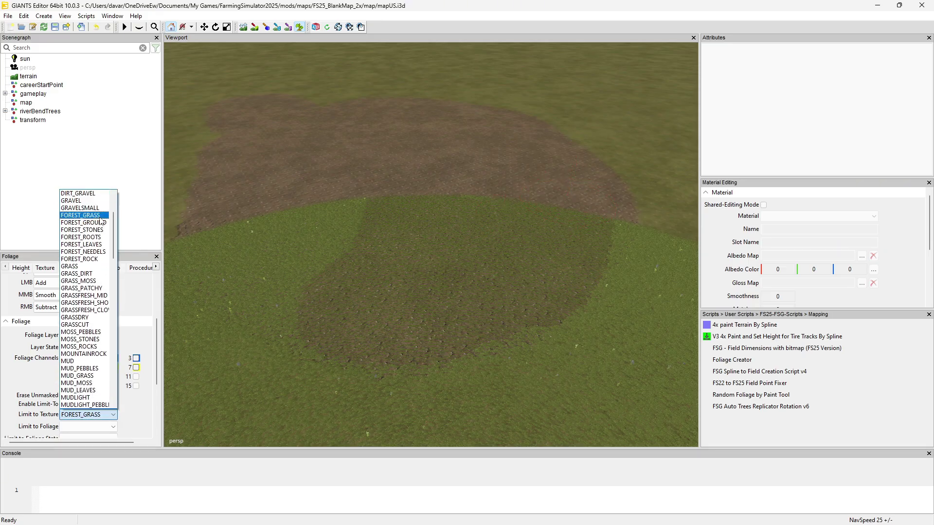
click(92, 215)
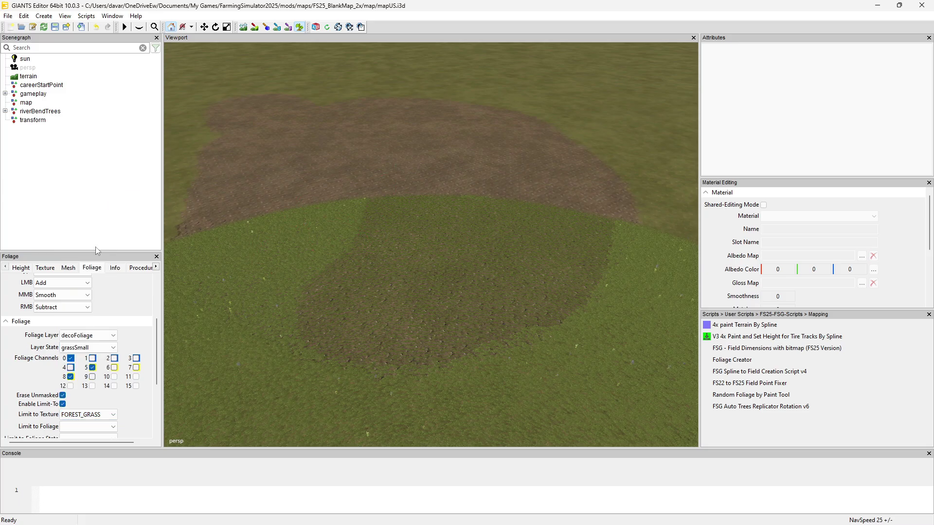
click(255, 26)
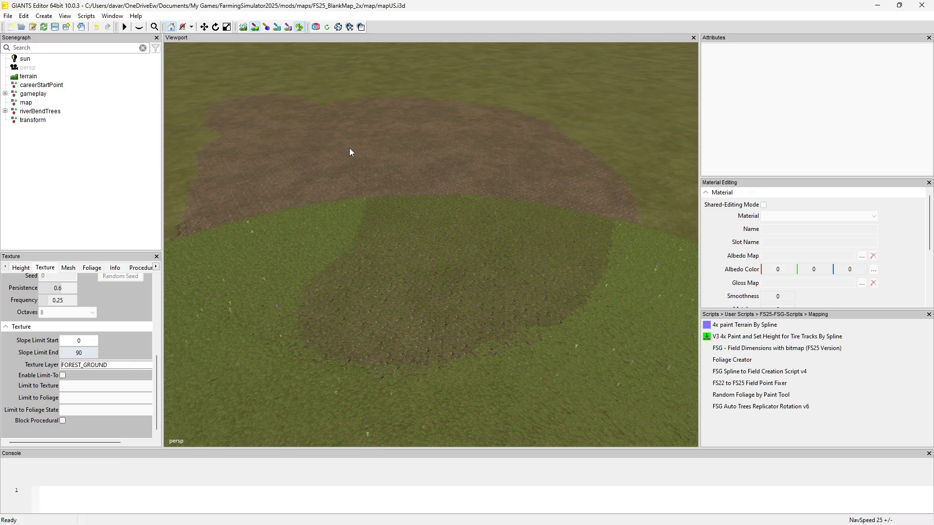
Set the Texture Layer to FOREST_GRASS
click(83, 365)
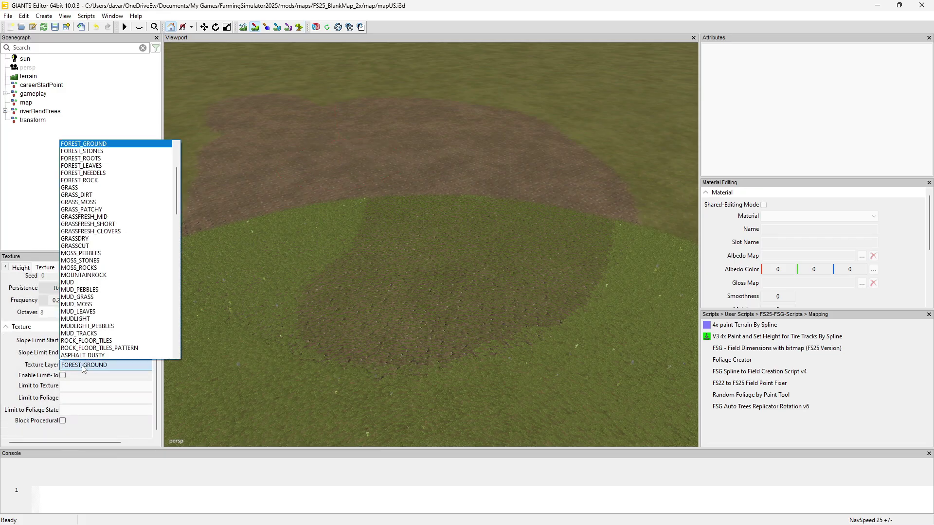
scroll(108, 167, up, 2)
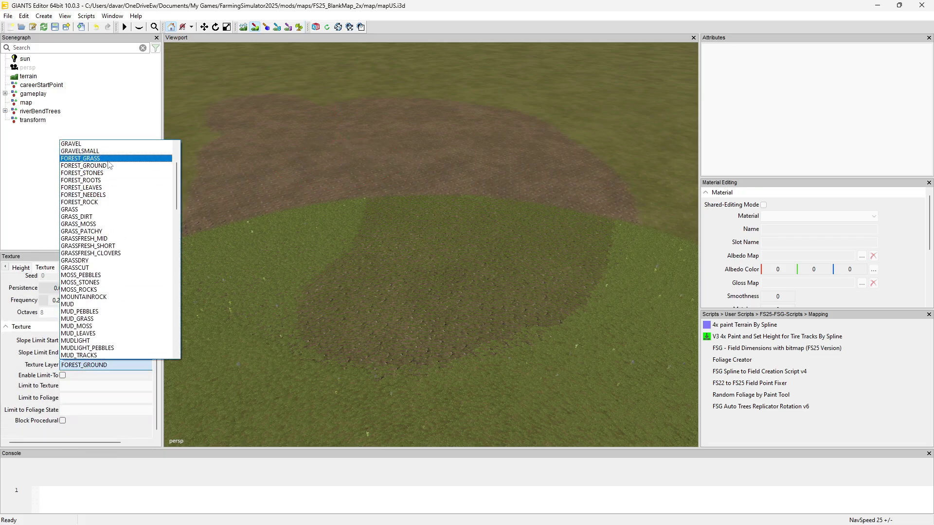
click(80, 158)
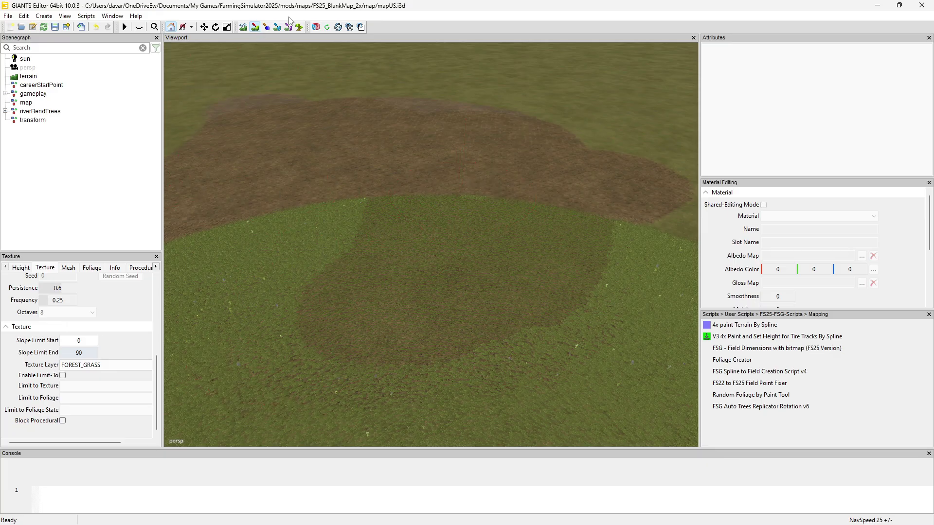
Paint a strip of decoFoliage grassSmall along the lower edge of the forest ground patch
click(300, 27)
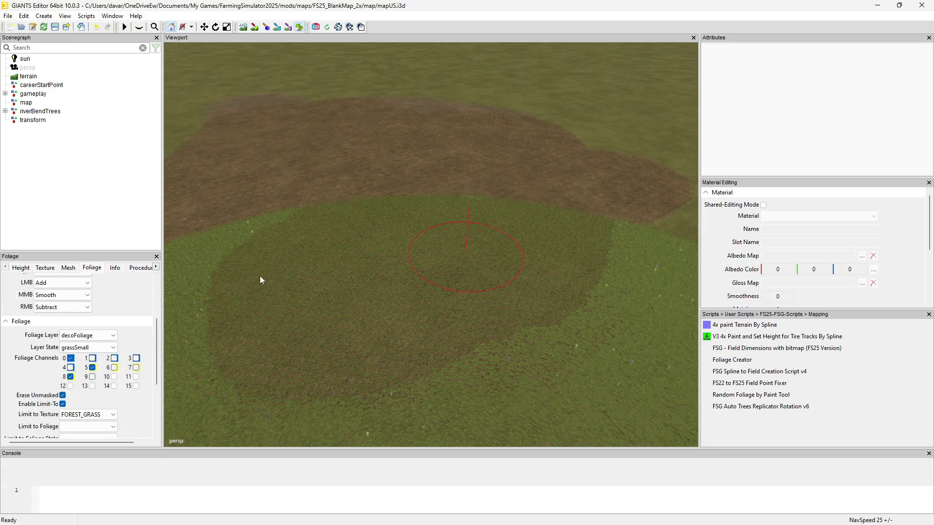
drag(598, 228, 640, 272)
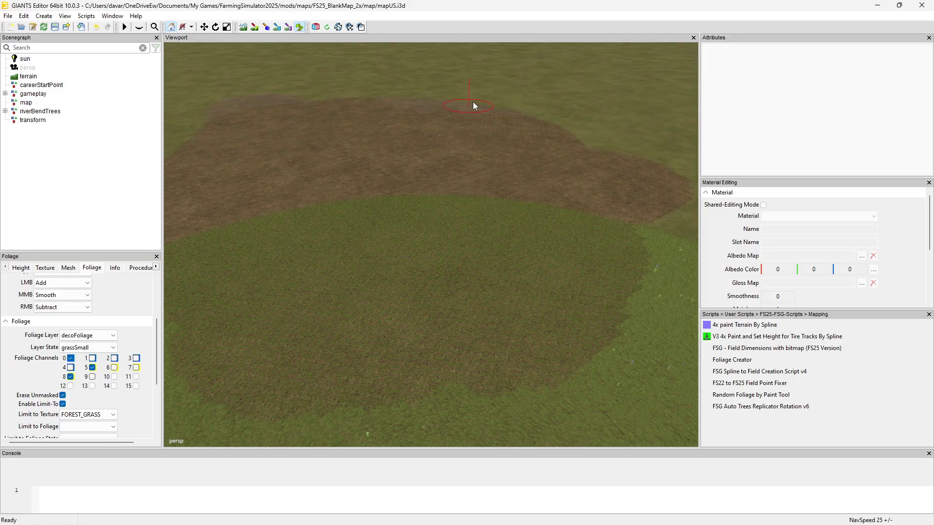
key(Escape)
mouse_move(501, 213)
middle_down()
mouse_move(500, 204)
mouse_move(506, 212)
middle_up()
scroll(505, 212, up, 2)
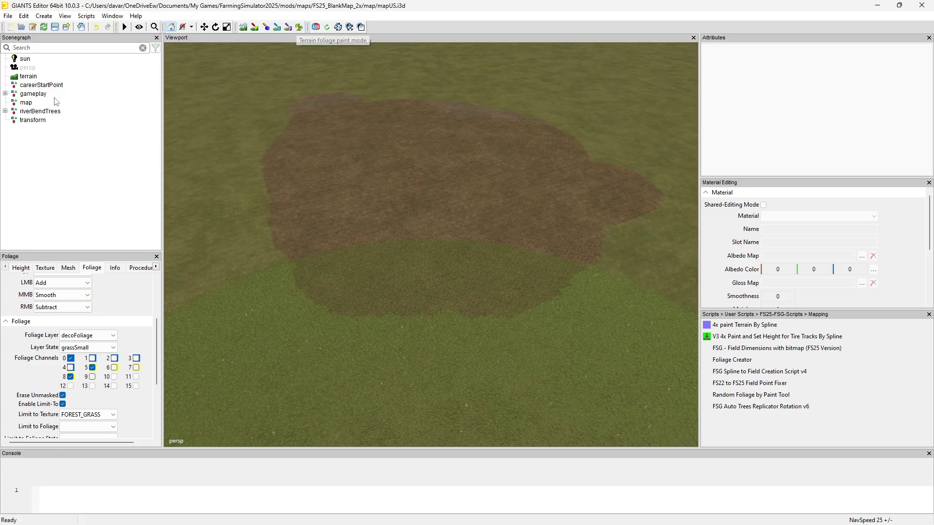
Add one group with Create Group and a second via Create > Transform Group
right_click(55, 166)
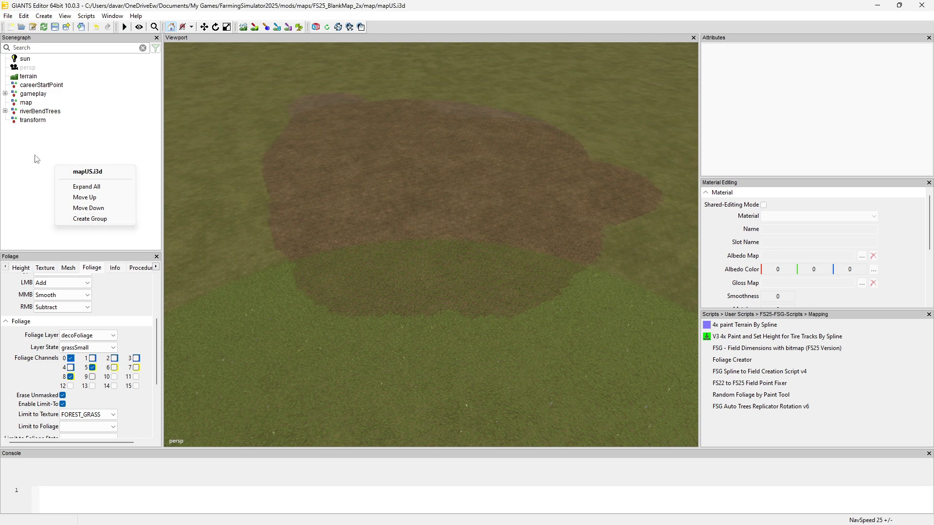
click(91, 218)
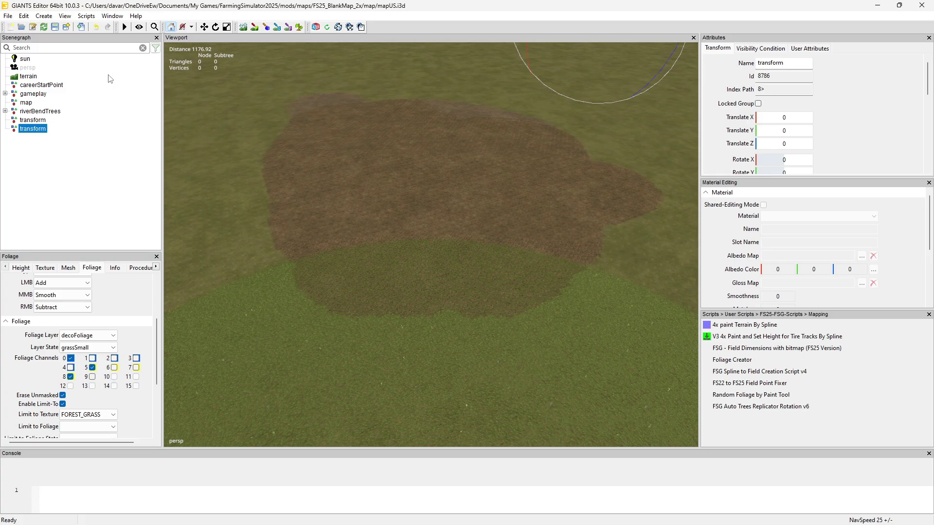
click(69, 182)
click(47, 18)
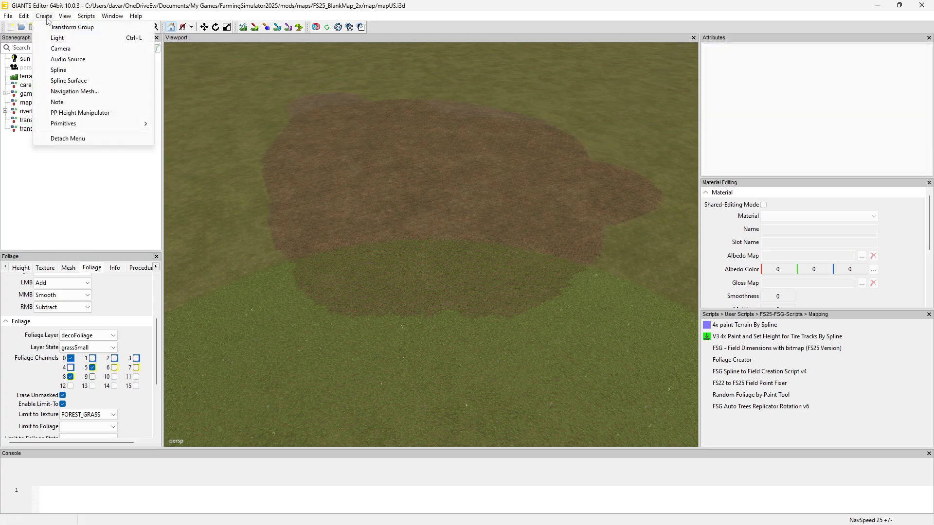
click(68, 27)
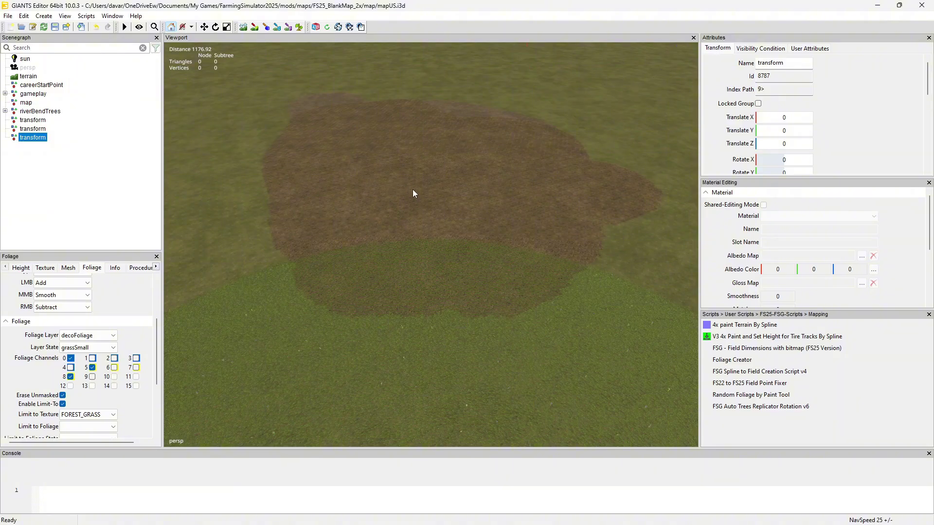
Move the newest transform to the dirt patch centre at X 682.587, Y 60, Z 852.055
ctrl+shift+click(424, 185)
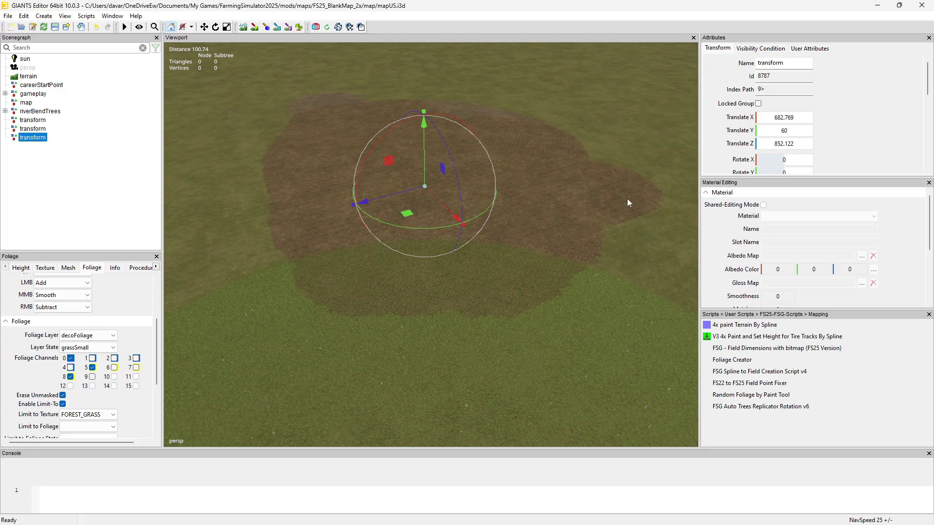
scroll(538, 257, up, 5)
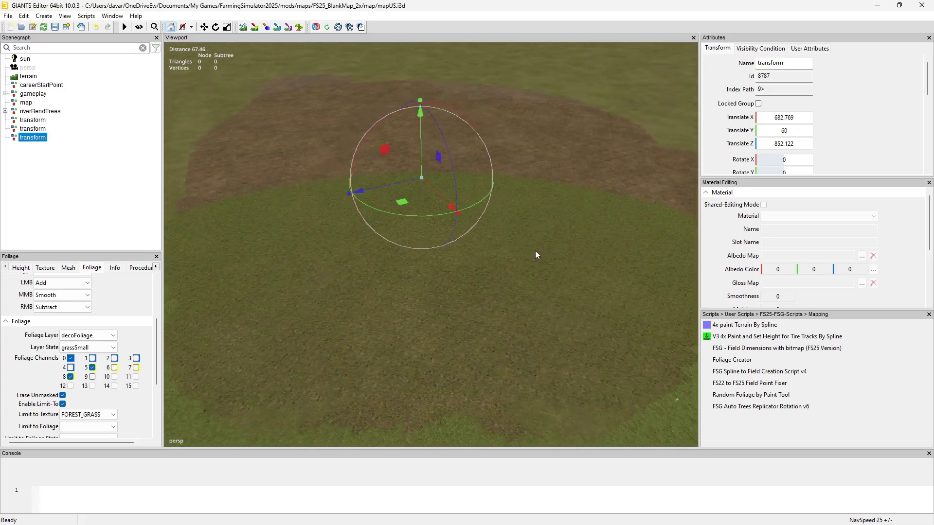
scroll(534, 258, down, 4)
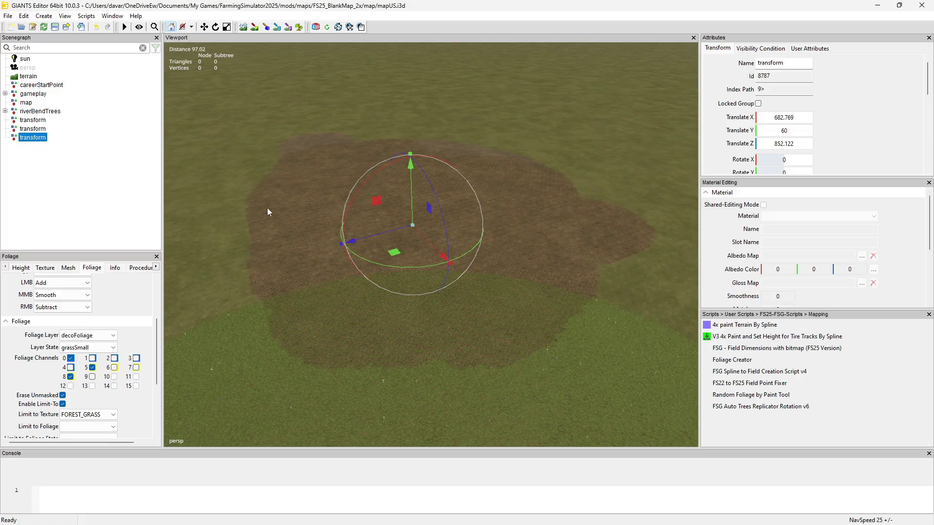
ctrl+shift+click(200, 215)
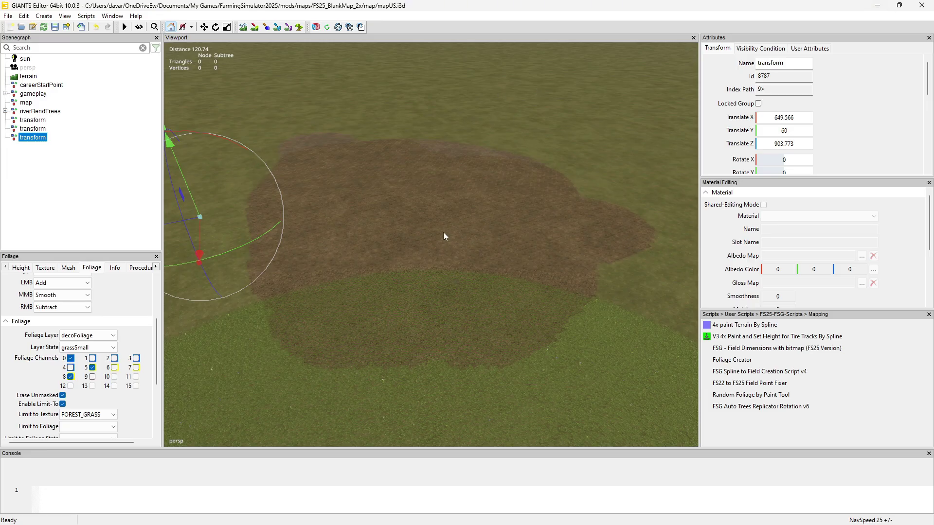
ctrl+shift+click(412, 224)
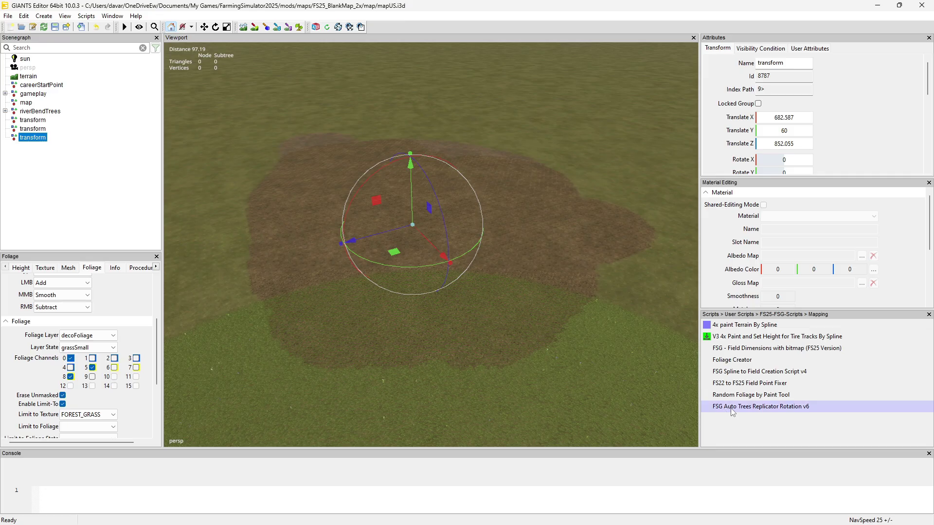
Run the FS25-FSG-Scripts Random Foliage by Texture script and move its window to the right
click(85, 15)
mouse_move(140, 37)
click(774, 438)
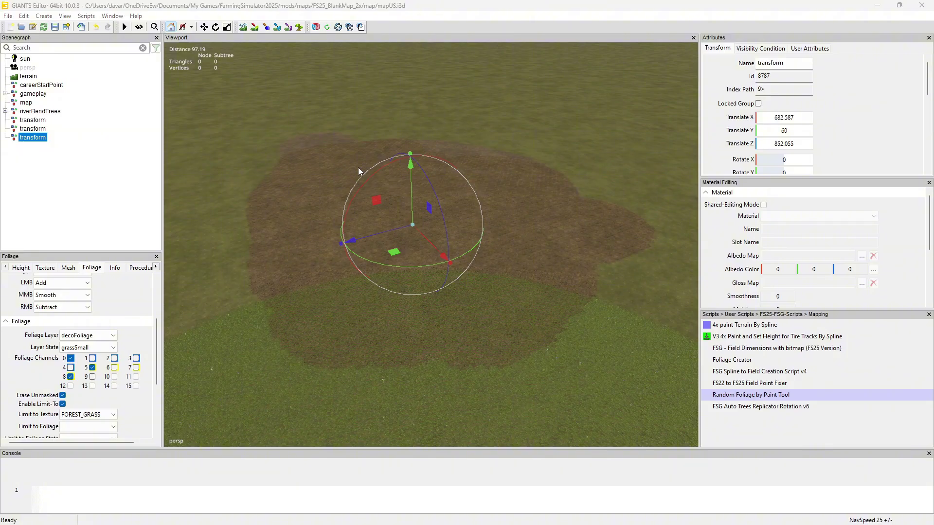
drag(90, 55, 770, 56)
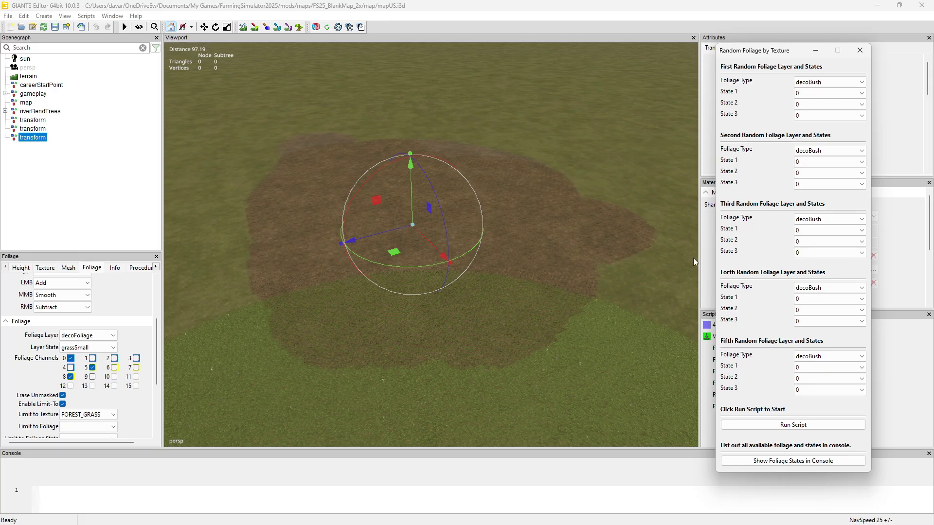
Set the fifth foliage layer to decoFoliage and the first to decoBushUS
click(806, 357)
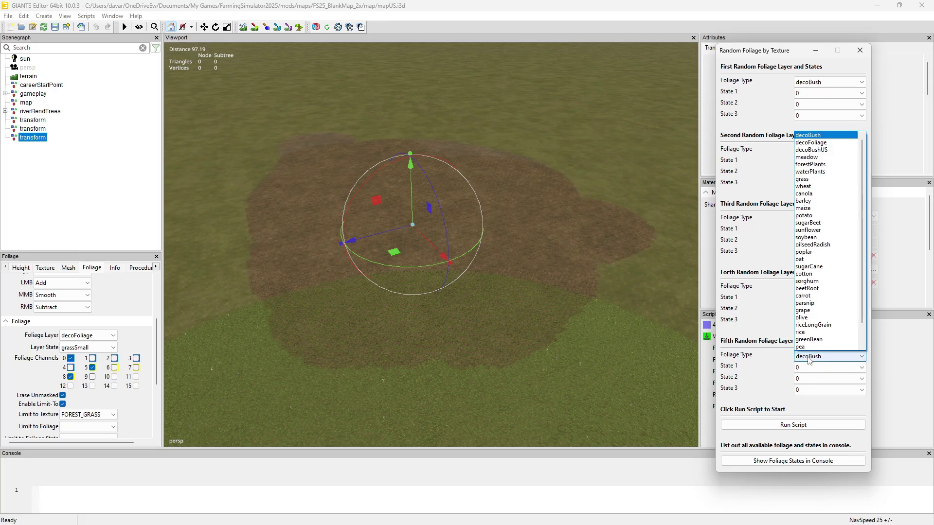
click(815, 143)
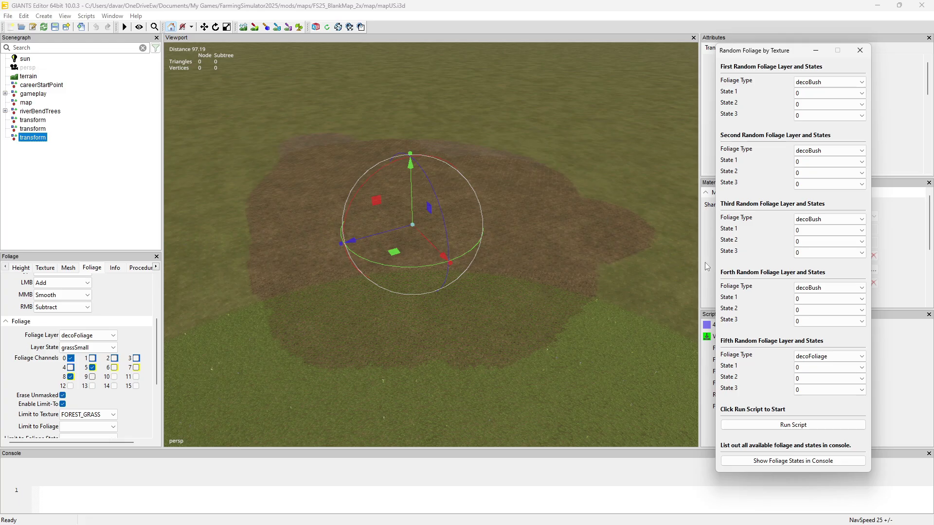
click(840, 83)
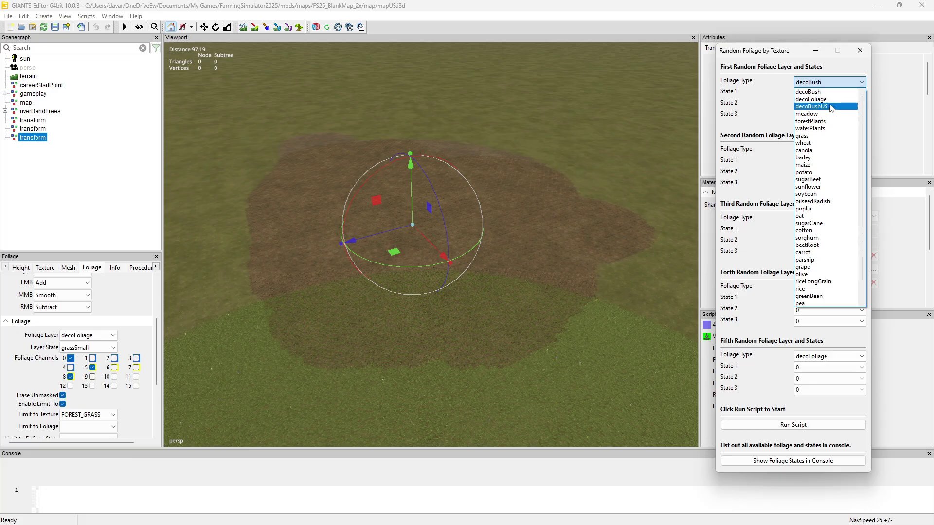
click(830, 107)
Try states 1 and 15 for the first layer's State 1, settling on 9 (waterElm01)
click(827, 93)
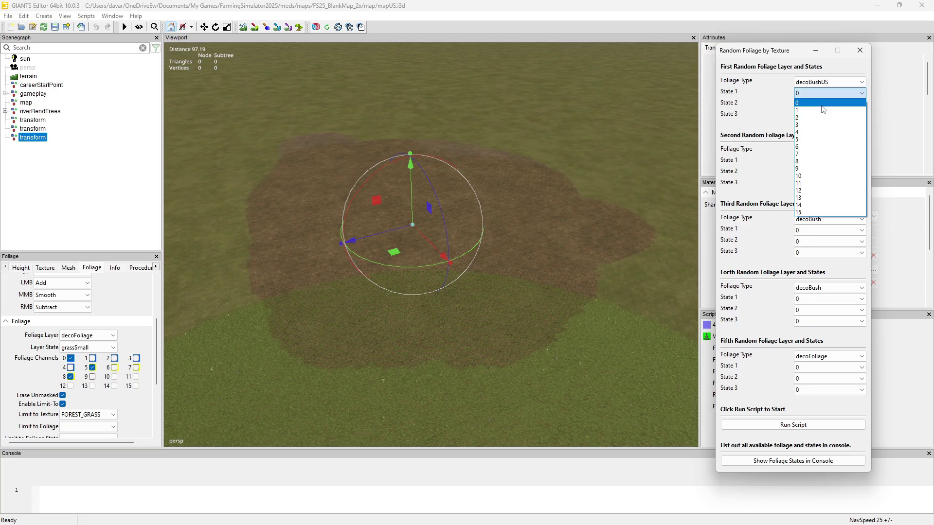
click(820, 111)
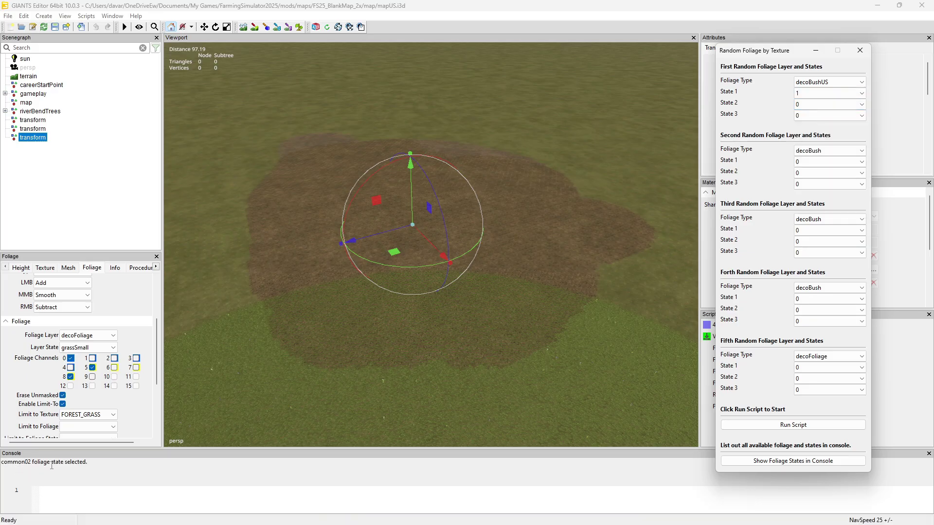
click(822, 93)
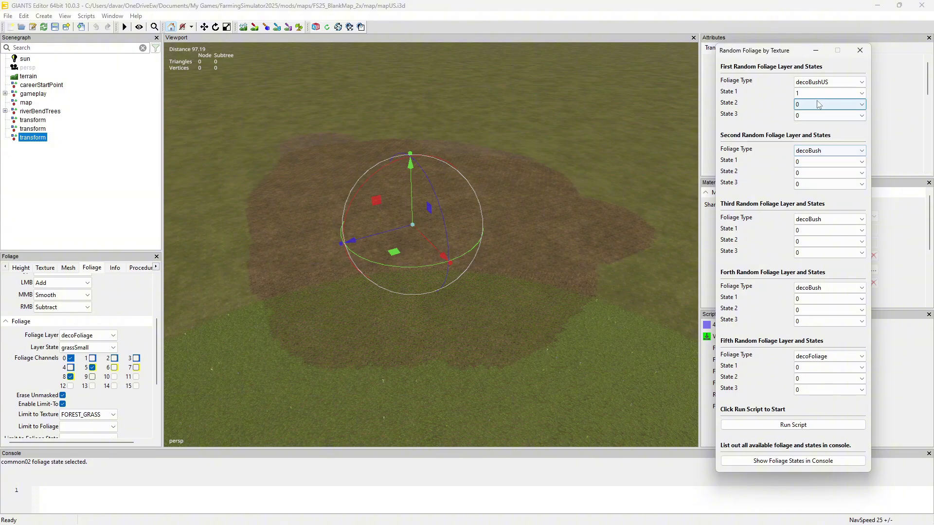
scroll(819, 99, down, 3)
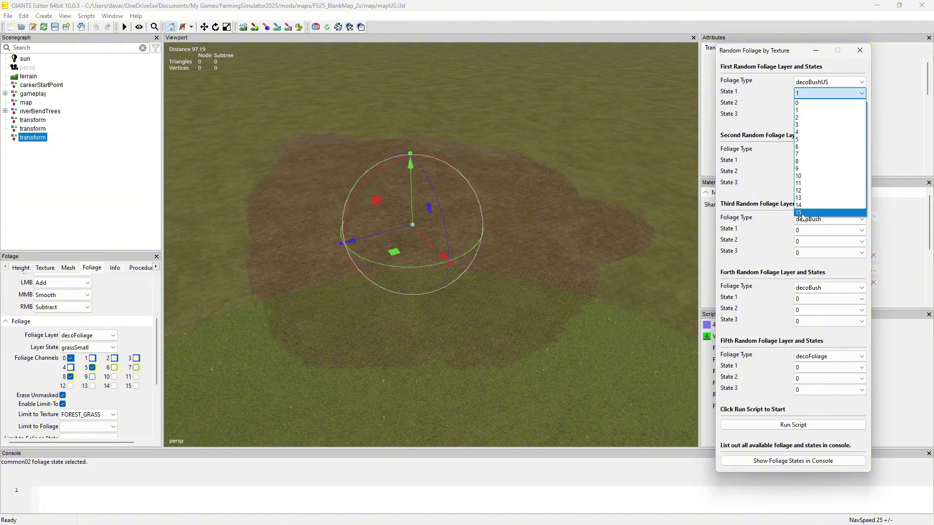
click(802, 214)
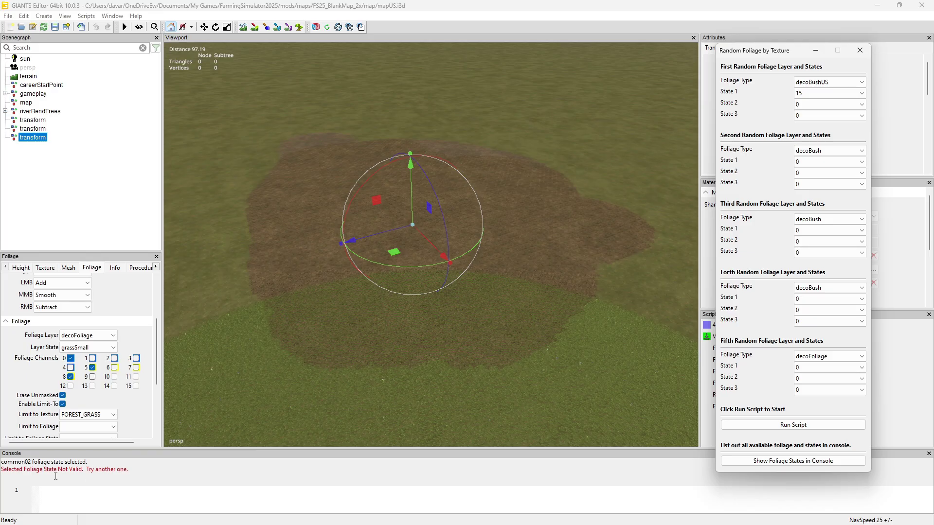
click(822, 92)
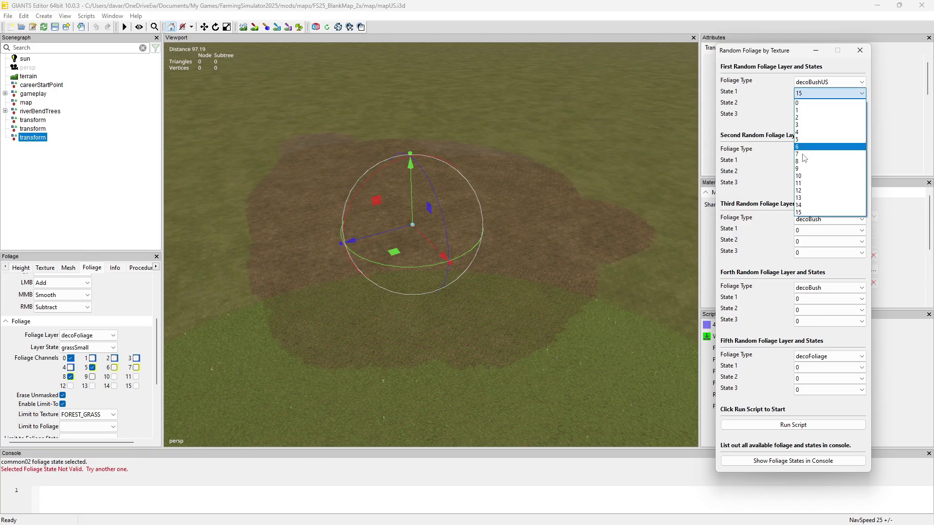
click(811, 171)
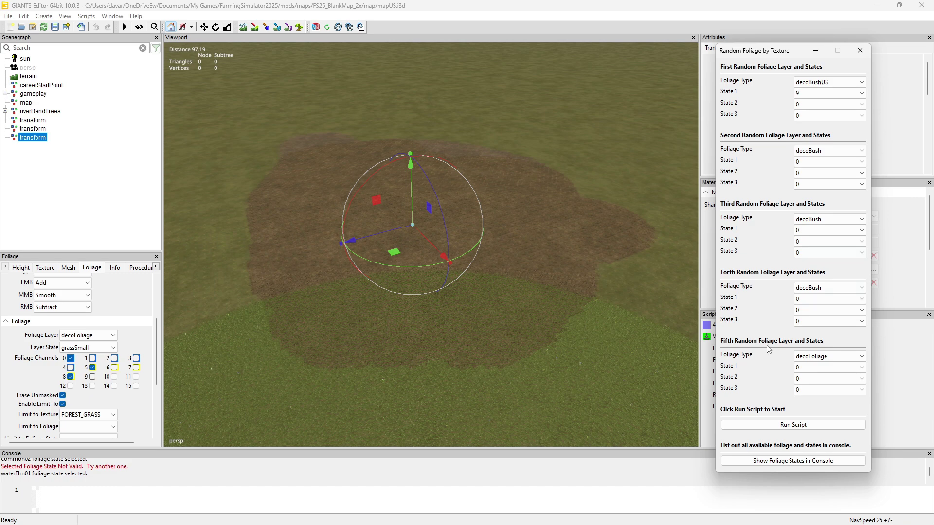
Use Show Foliage States in Console and read the enlarged console's state lists, e.g. decoBushUS 9 = waterElm01
click(790, 464)
drag(574, 450, 574, 335)
scroll(263, 419, up, 4)
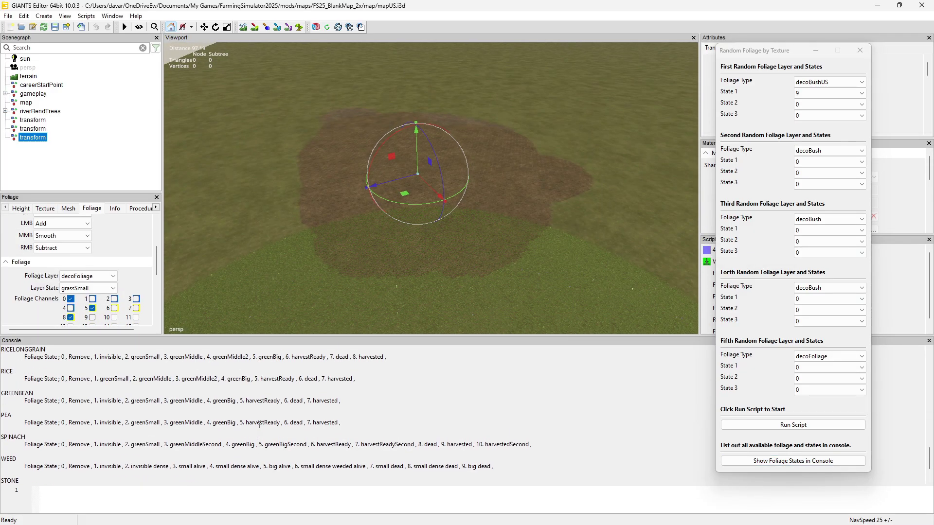
scroll(263, 419, up, 10)
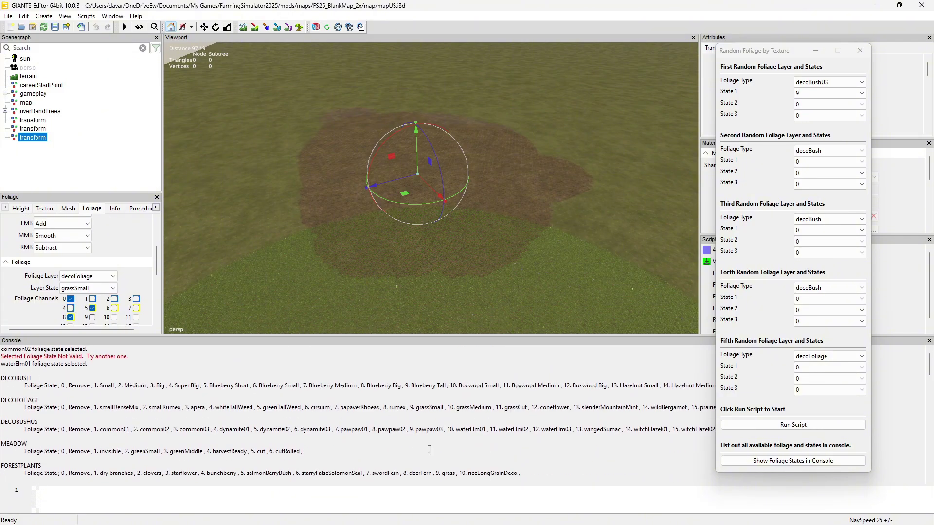
scroll(424, 452, down, 6)
drag(491, 338, 503, 429)
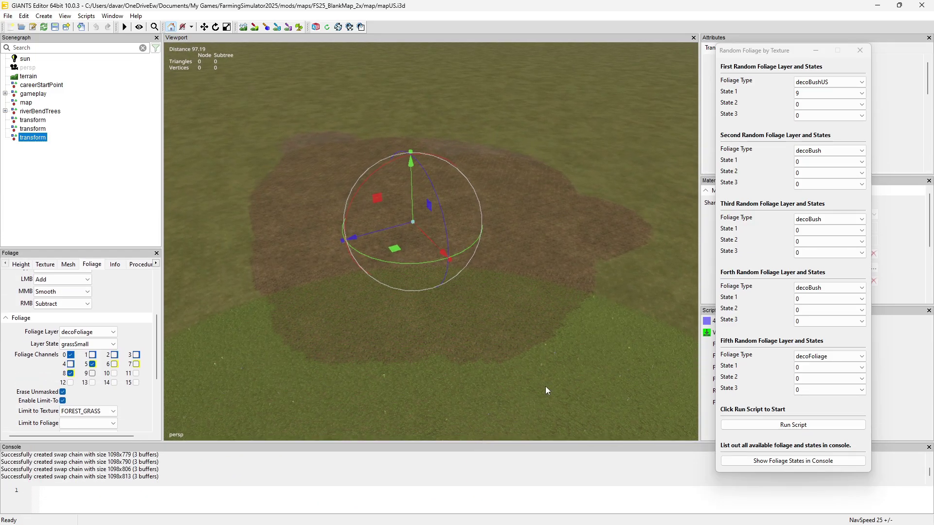
Set the first layer (decoBushUS) State 1, 2 and 3 to 1, 2 and 3
click(817, 94)
click(817, 94)
click(817, 94)
click(810, 110)
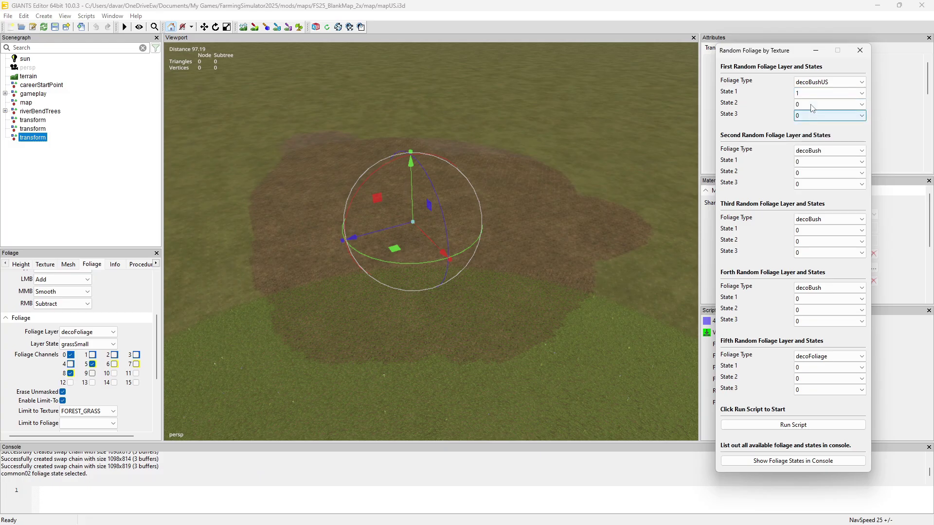
click(811, 107)
click(811, 128)
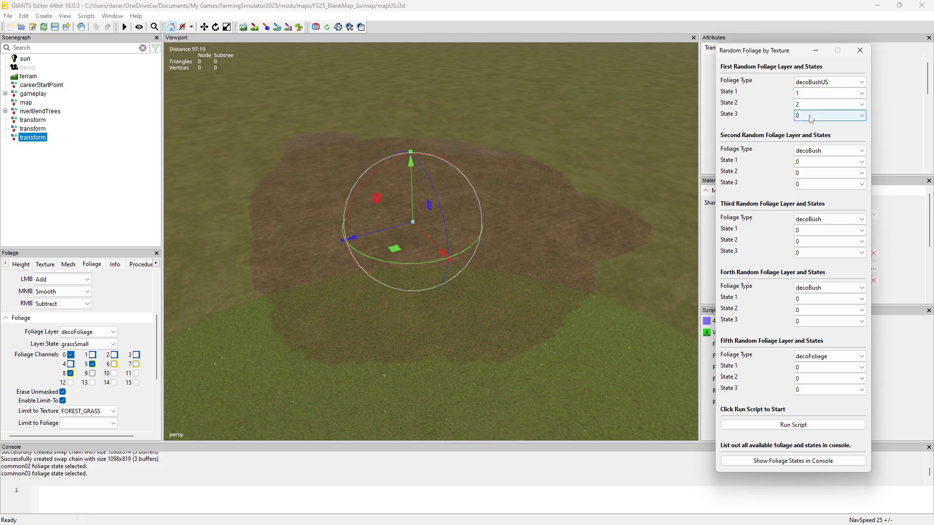
click(811, 116)
click(815, 145)
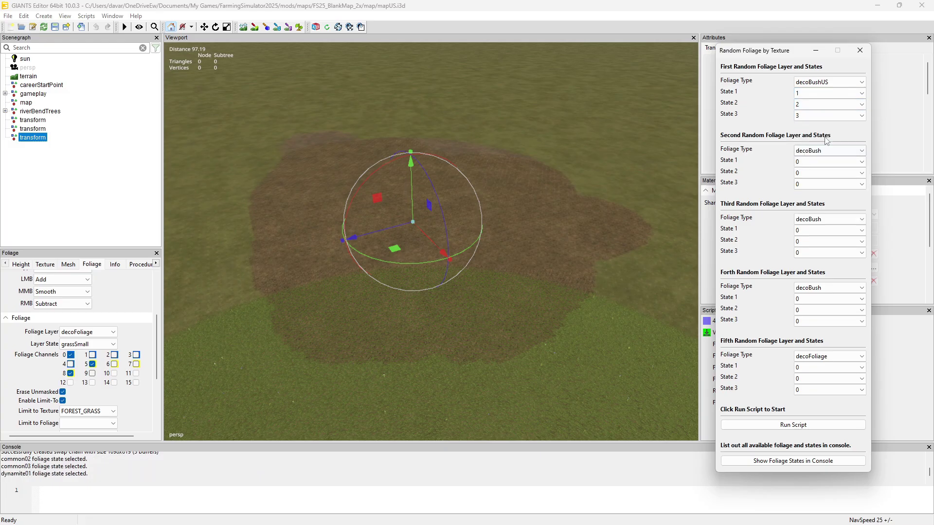
Set the second layer (decoBush) State 1, 2 and 3 to 1, 2 and 3
click(820, 164)
click(817, 179)
click(816, 173)
click(815, 198)
click(815, 184)
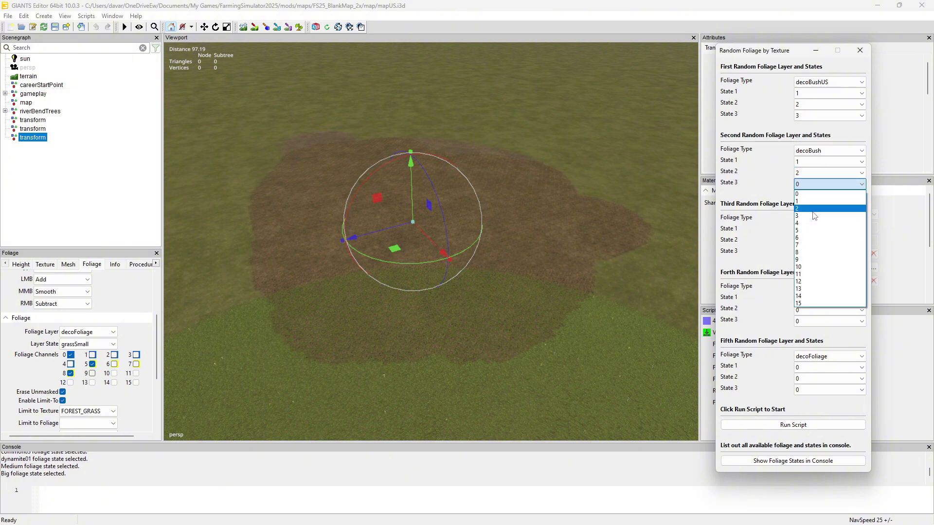
click(814, 209)
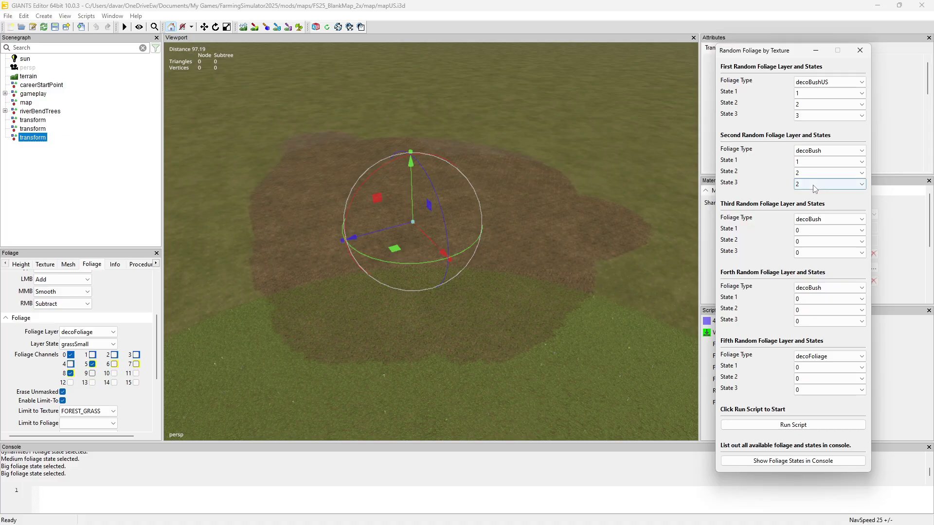
click(819, 184)
click(812, 217)
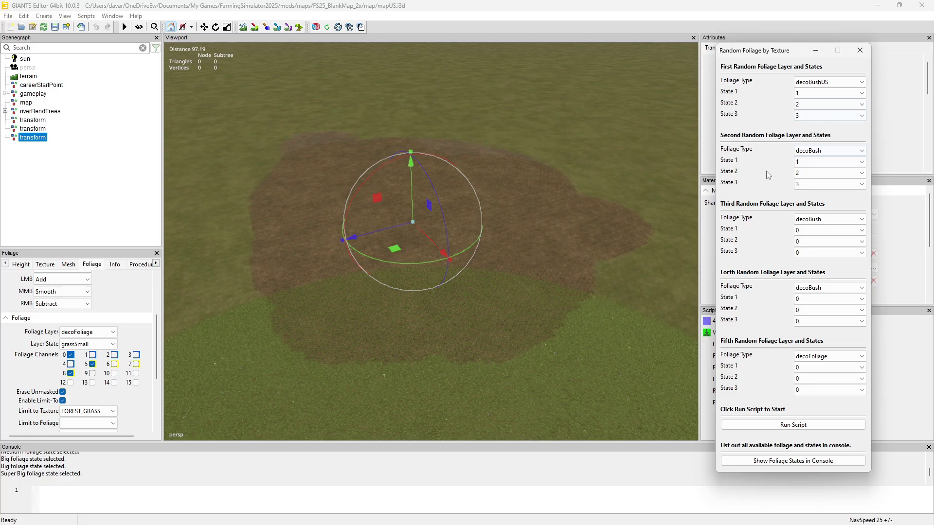
Set the third layer to forestPlants with states 1, 2 and 3
click(824, 225)
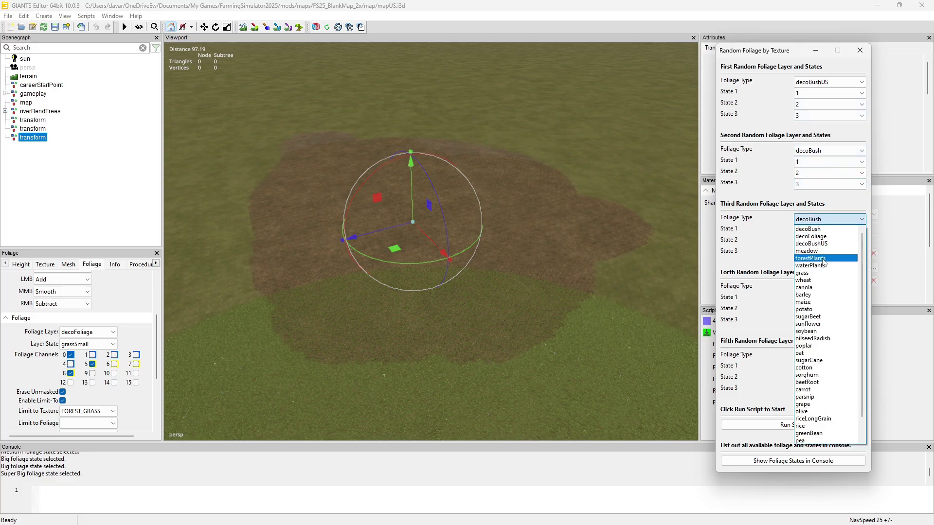
click(823, 258)
click(818, 230)
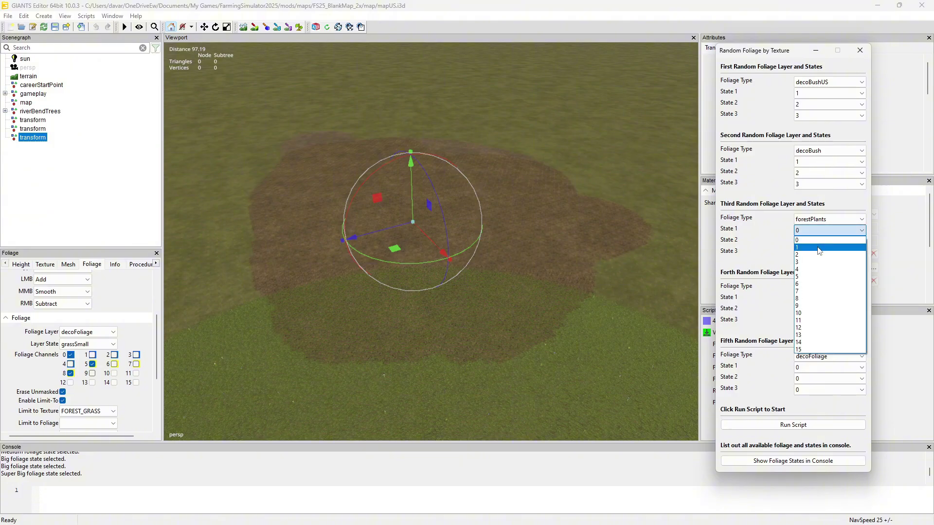
click(819, 248)
click(819, 242)
click(816, 265)
click(815, 256)
click(816, 286)
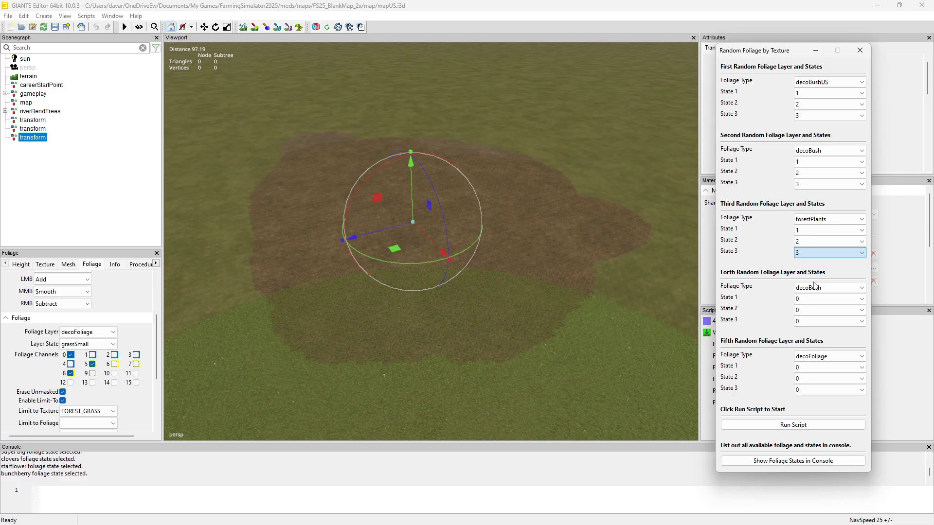
Set the fourth layer to forestPlants with states 4, 5 and 6
click(815, 287)
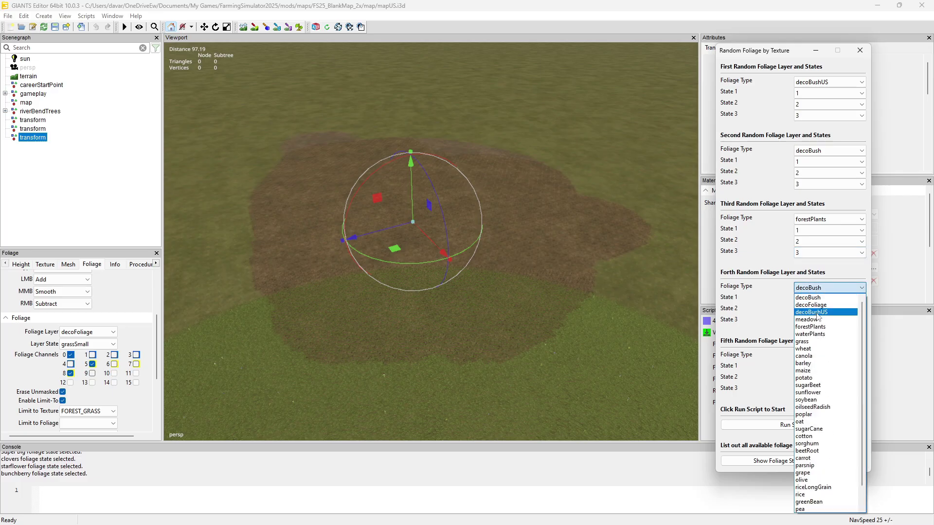
click(811, 326)
click(808, 298)
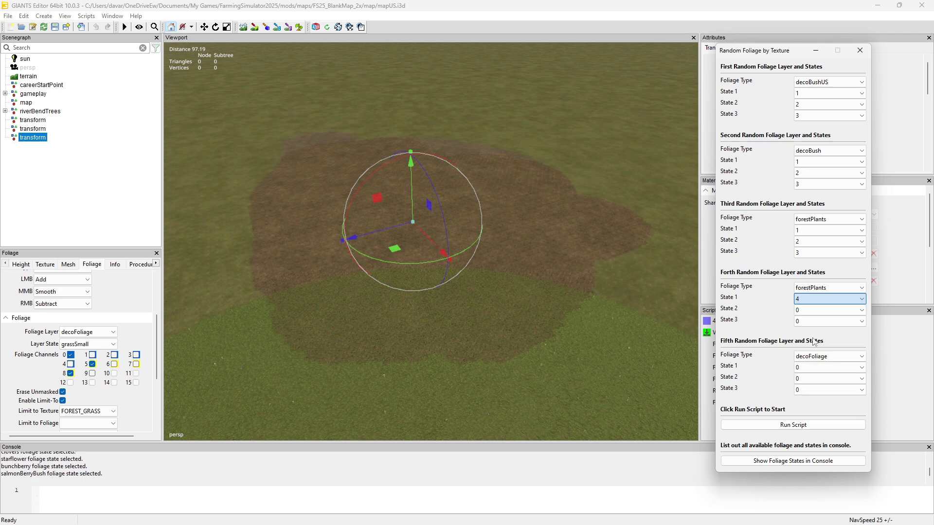
click(814, 339)
click(816, 310)
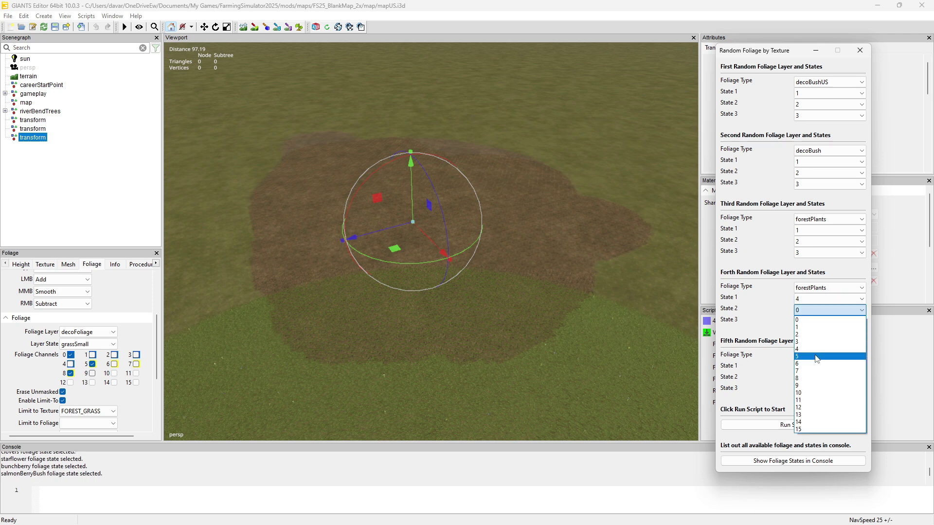
click(816, 359)
click(816, 321)
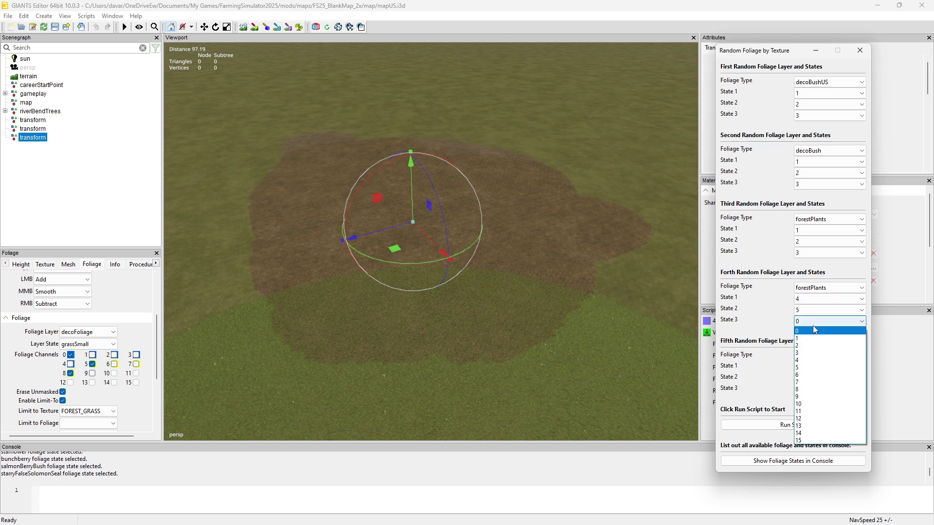
click(813, 376)
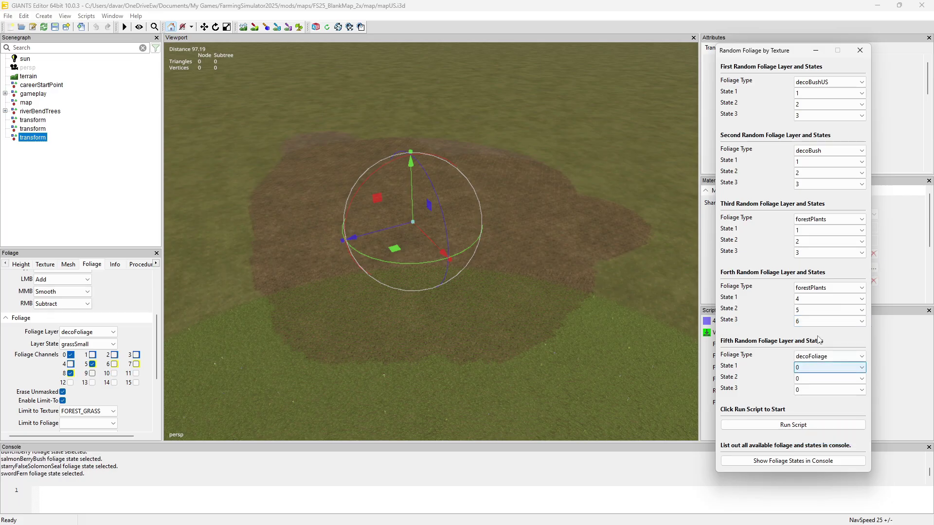
Set the fifth layer to forestPlants with states 7, 8 and 9, then run the script
click(815, 363)
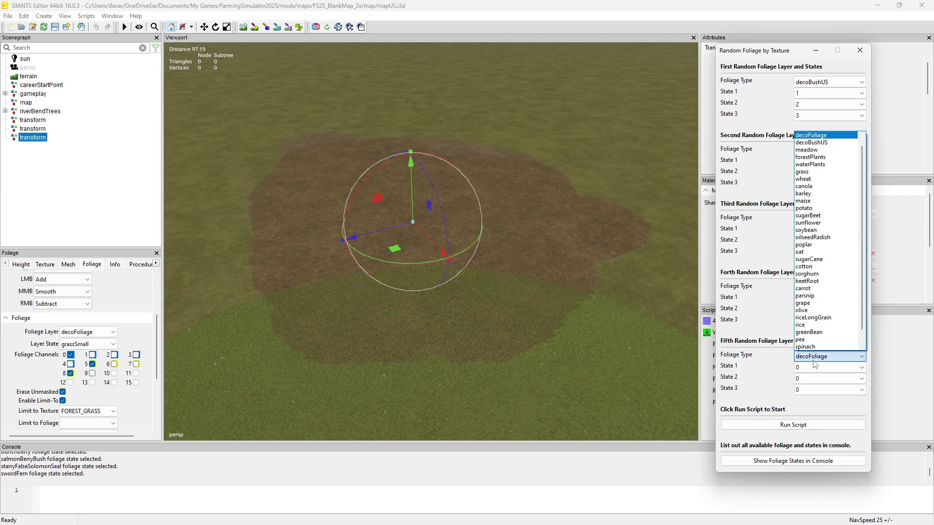
click(829, 160)
click(804, 369)
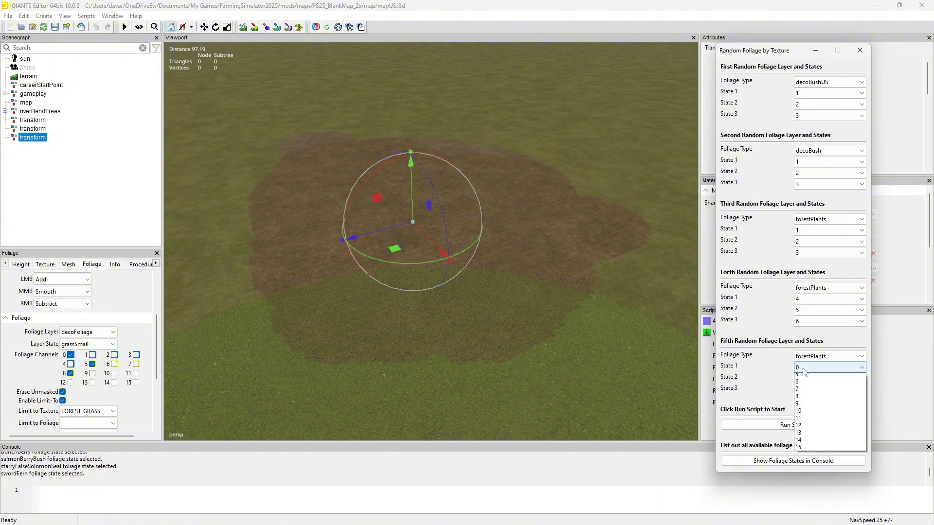
click(802, 426)
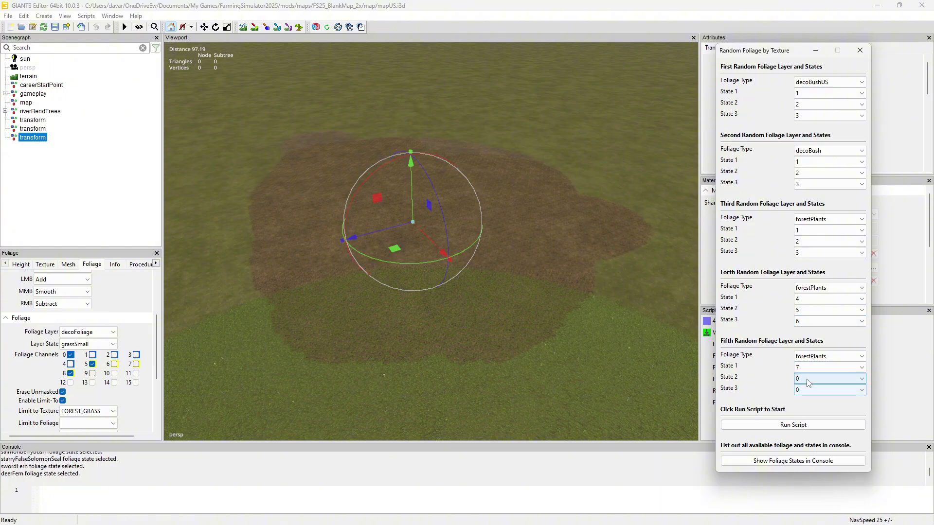
click(808, 383)
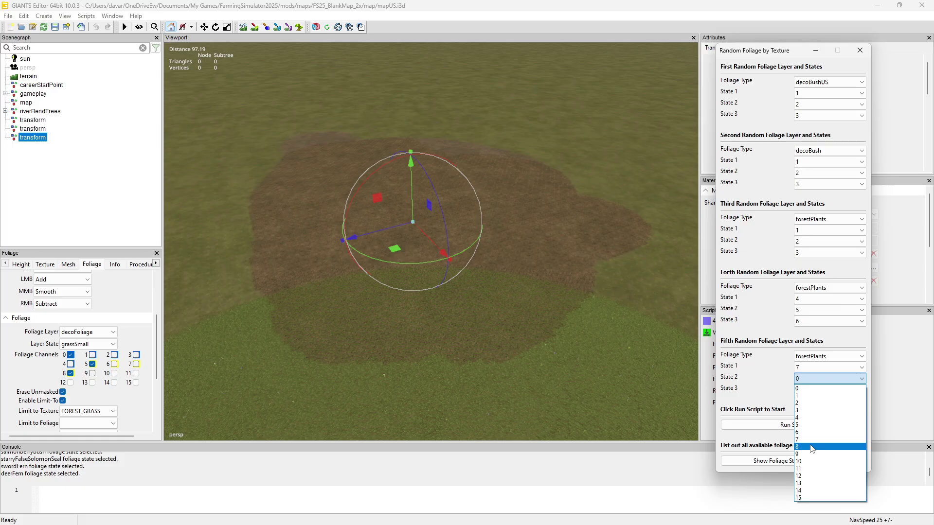
click(813, 447)
click(813, 394)
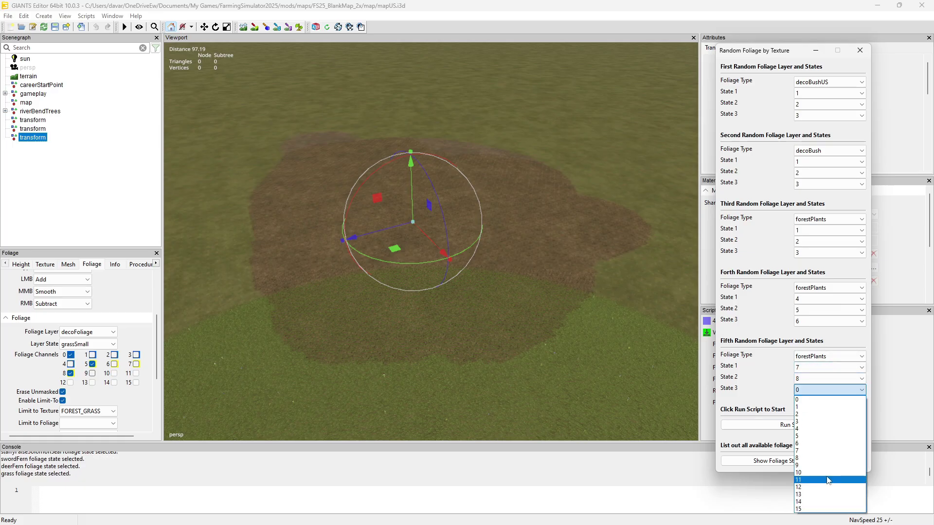
click(819, 469)
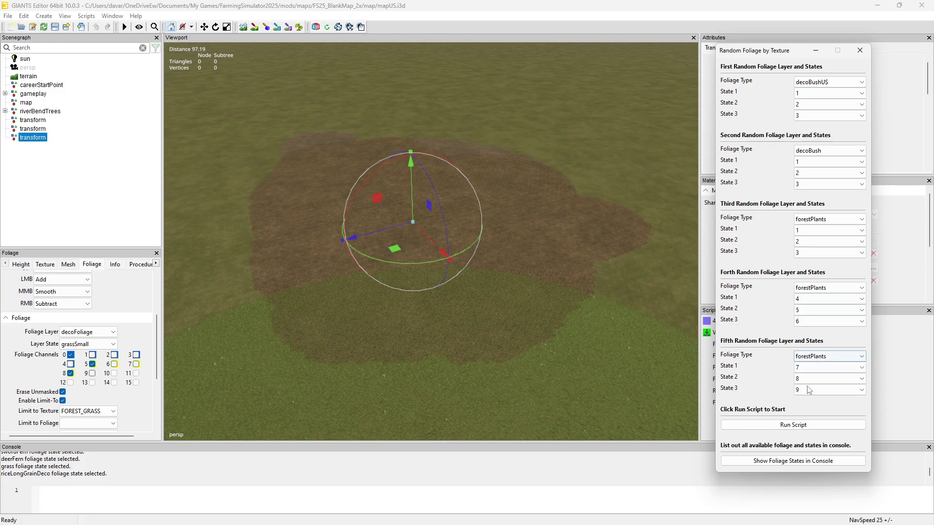
click(809, 427)
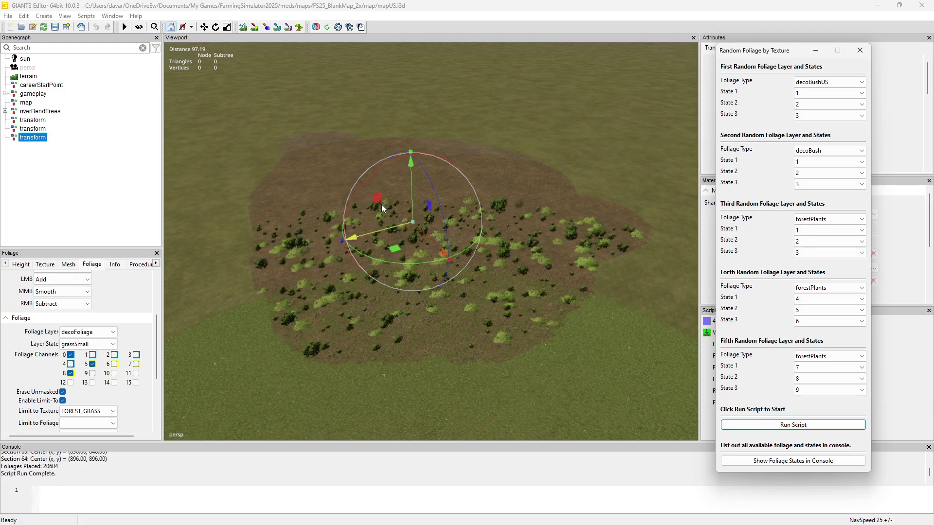
click(512, 220)
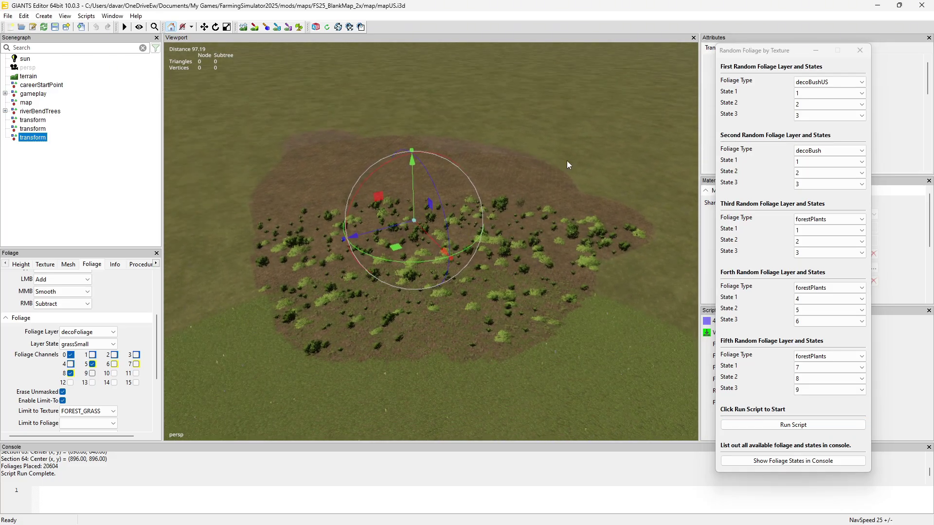
scroll(476, 214, down, 5)
right_drag(475, 214, 496, 204)
scroll(483, 212, down, 5)
scroll(486, 193, up, 6)
scroll(496, 205, up, 5)
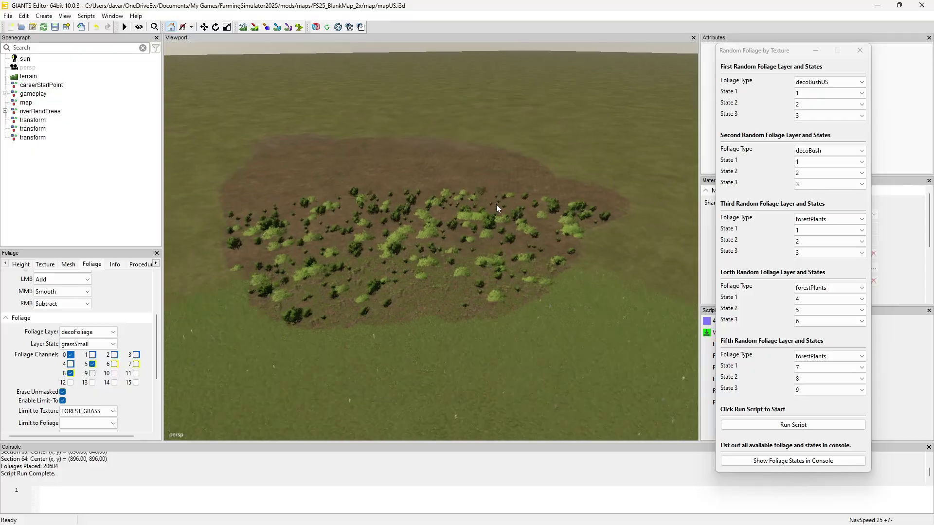
Reset the first layer's State 1, 2 and 3 to 0
click(817, 93)
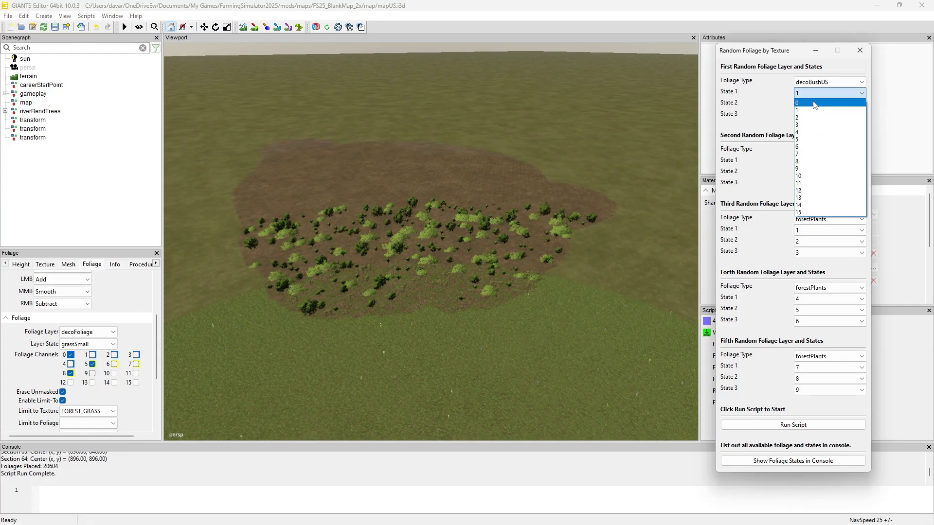
click(814, 103)
click(812, 108)
click(811, 114)
click(811, 115)
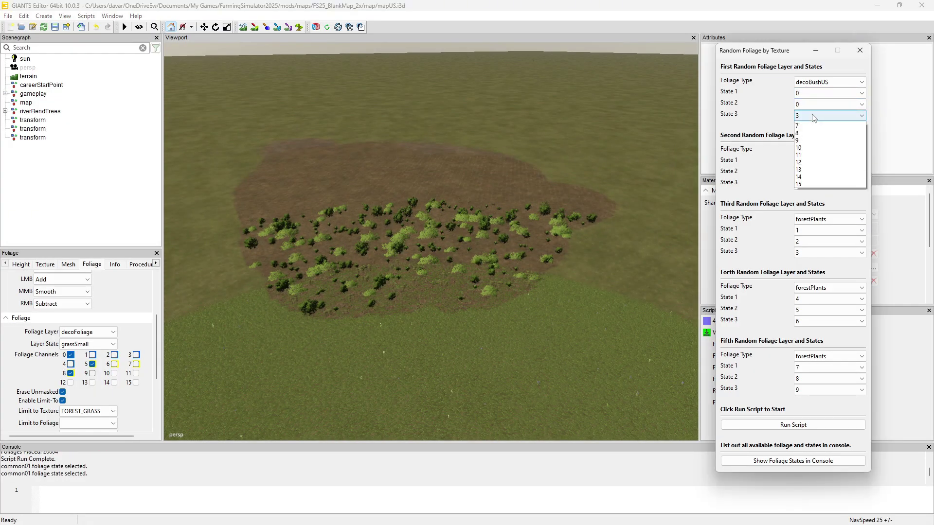
click(808, 126)
Reset the second layer's State 1, 2 and 3 to 0
click(810, 162)
click(808, 172)
click(809, 173)
click(809, 181)
click(809, 184)
click(809, 194)
Reset the third layer's State 1, 2 and 3 to 0
click(809, 230)
click(807, 239)
click(805, 244)
click(806, 253)
click(806, 254)
click(807, 263)
Reset the fourth layer's State 1, 2 and 3 to 0
click(812, 299)
click(811, 308)
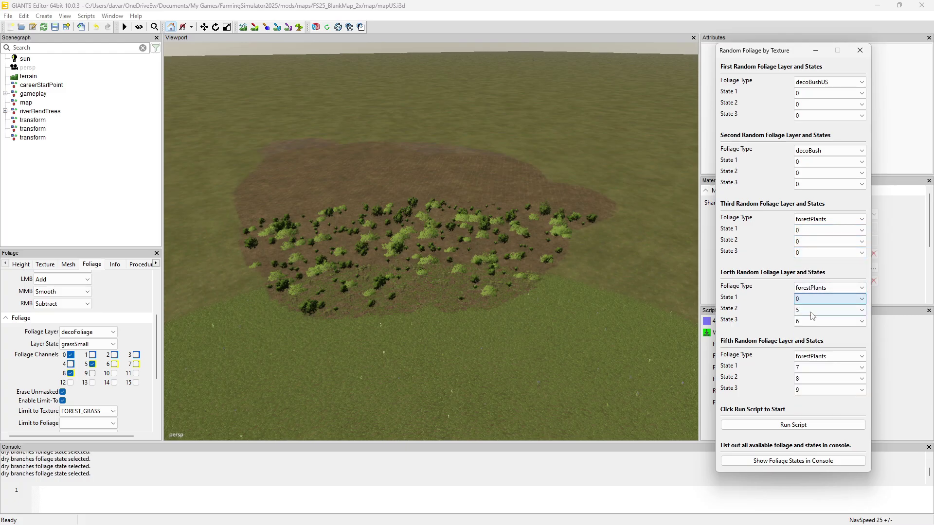
click(811, 311)
click(813, 320)
click(811, 321)
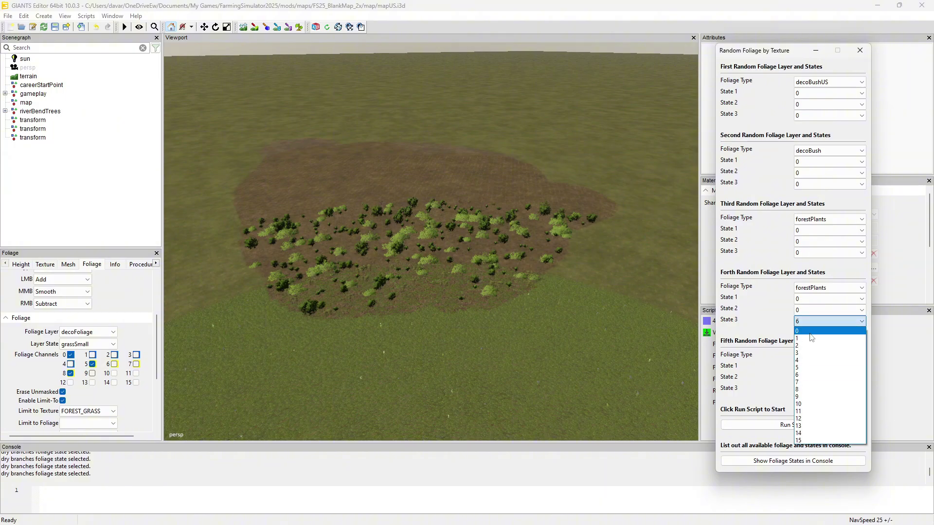
click(810, 331)
Reset the fifth layer's State 1, 2 and 3 to 0
click(811, 368)
click(810, 377)
click(811, 379)
click(810, 388)
click(811, 390)
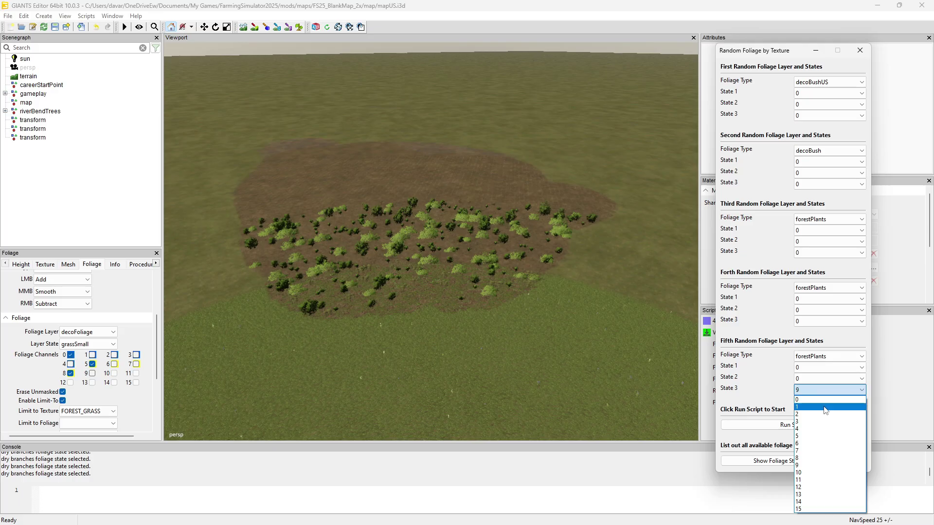
click(818, 401)
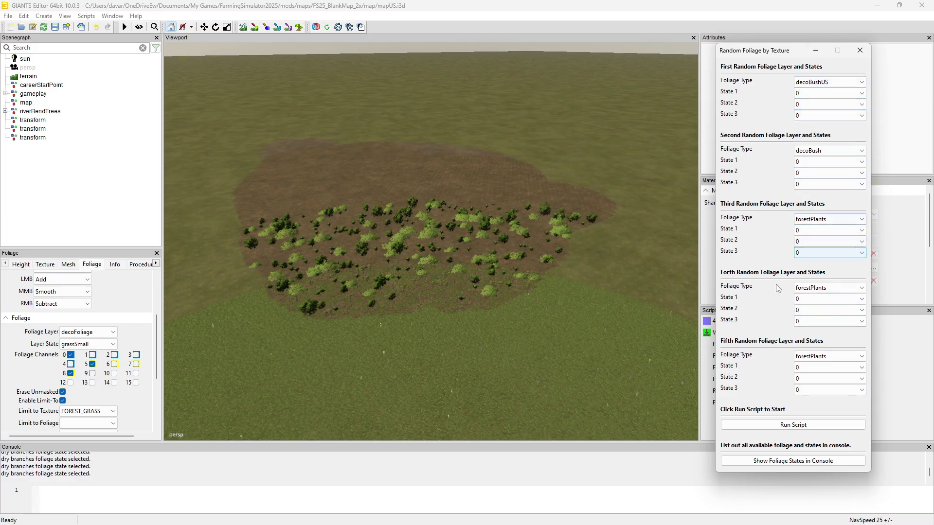
Run Random Foliage on the last Scenegraph transform, placing 20443 state-0 foliages
click(790, 426)
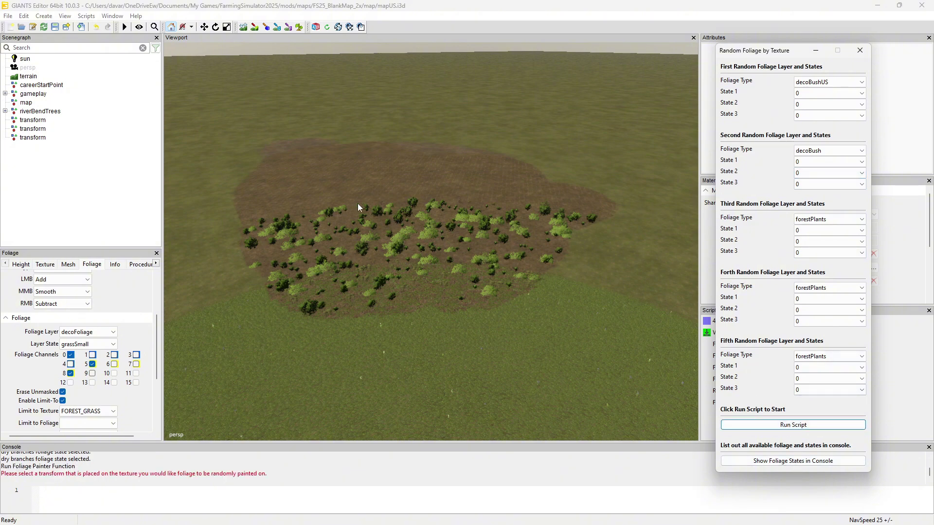
click(225, 141)
click(32, 138)
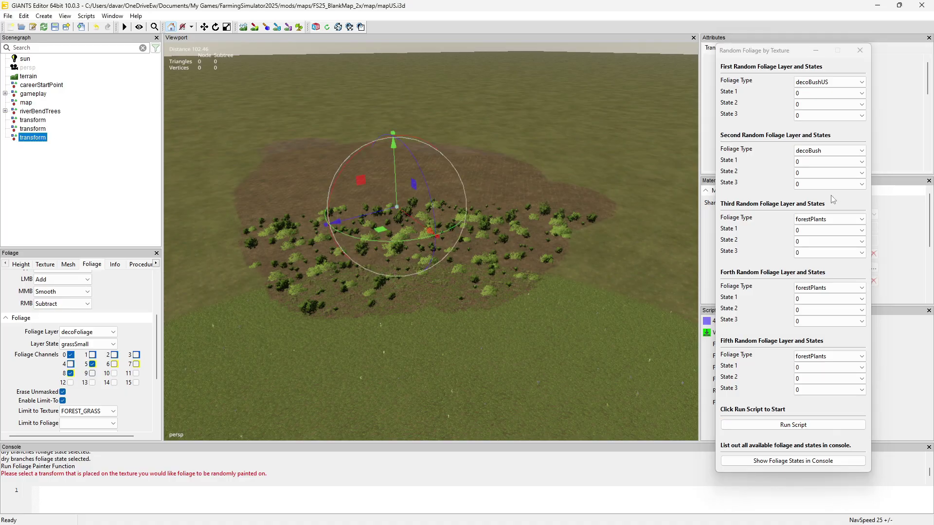
click(821, 427)
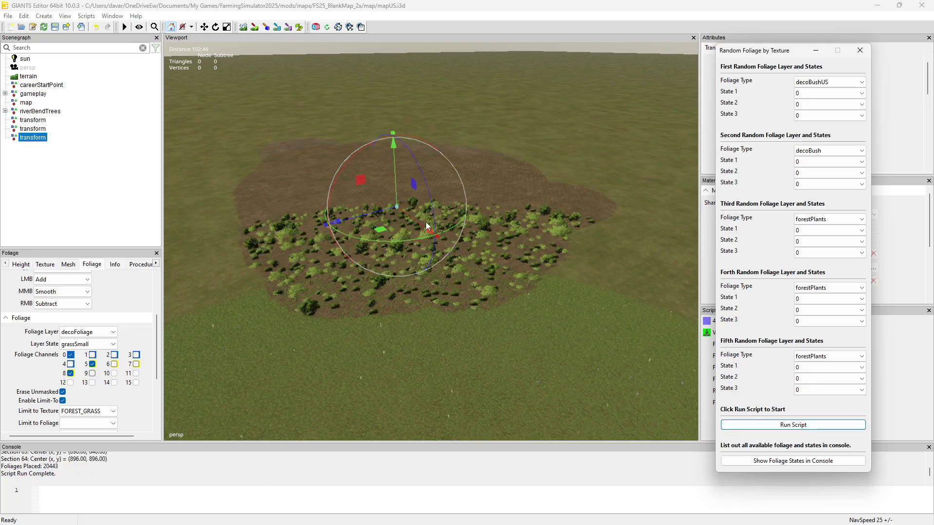
right_drag(425, 222, 428, 243)
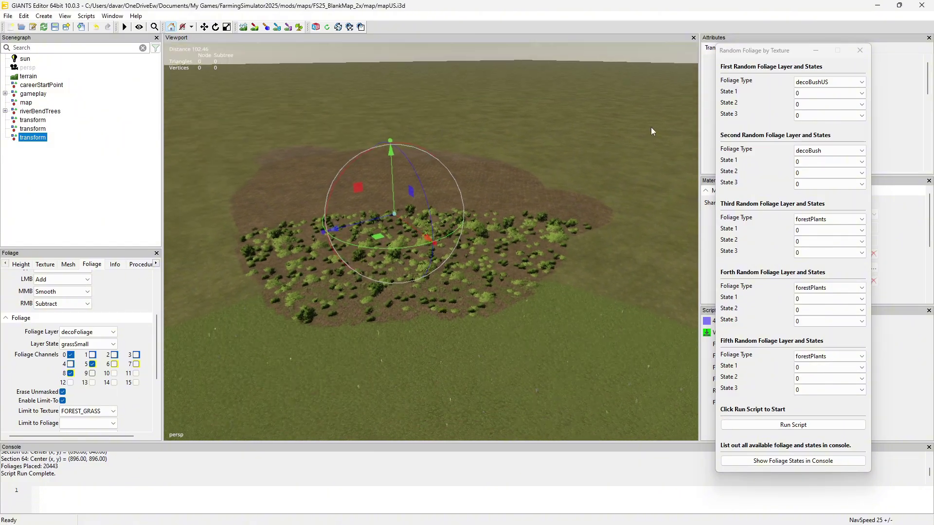
click(584, 143)
scroll(515, 204, up, 3)
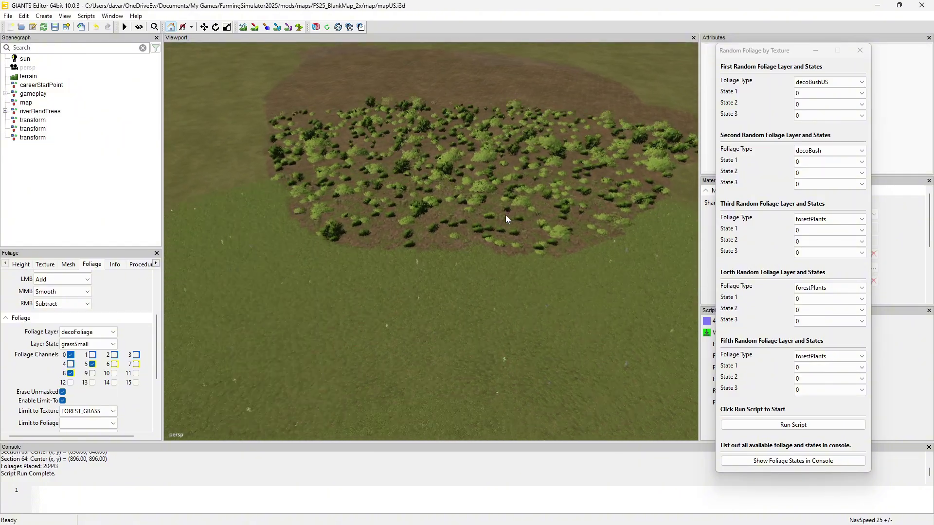
scroll(506, 215, up, 5)
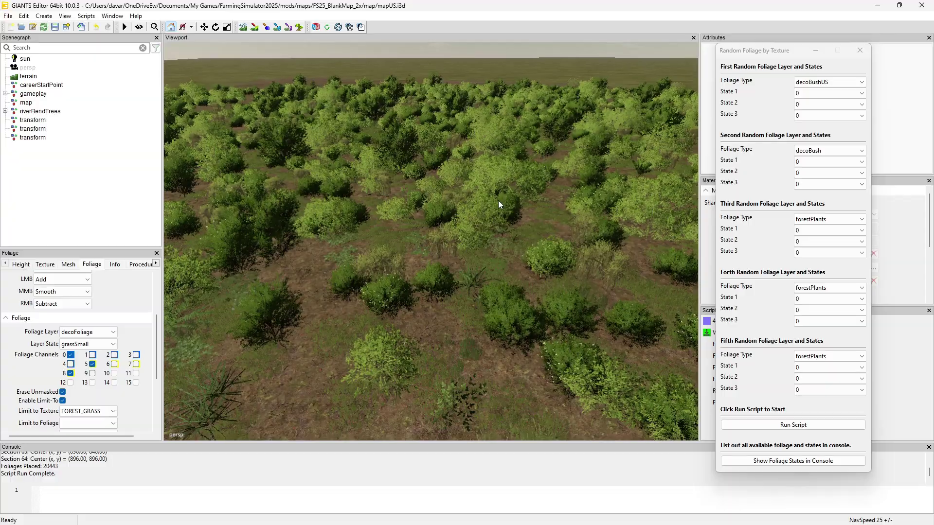
scroll(500, 199, up, 6)
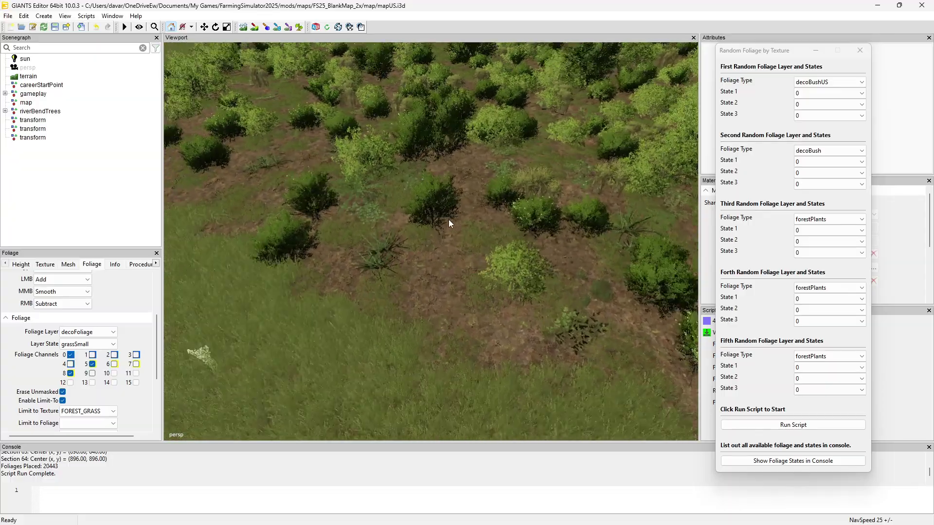
scroll(449, 223, up, 5)
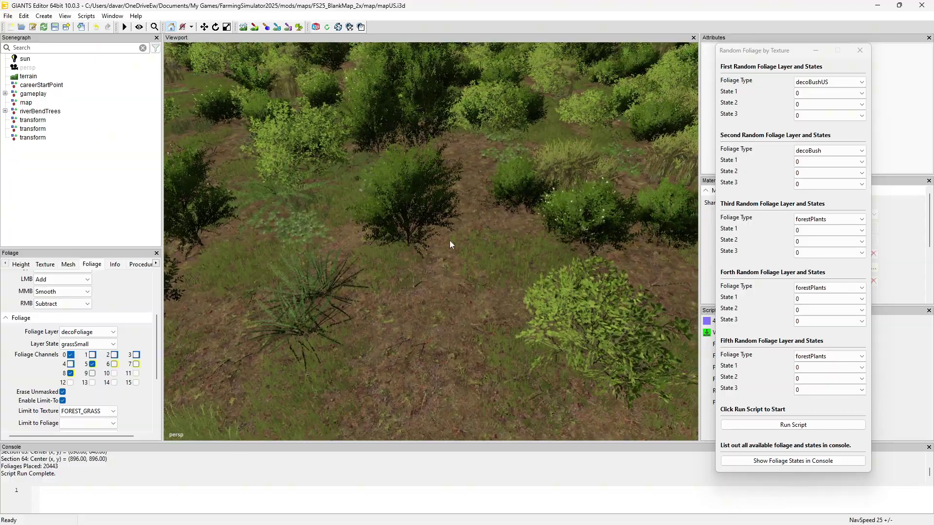
scroll(461, 205, down, 6)
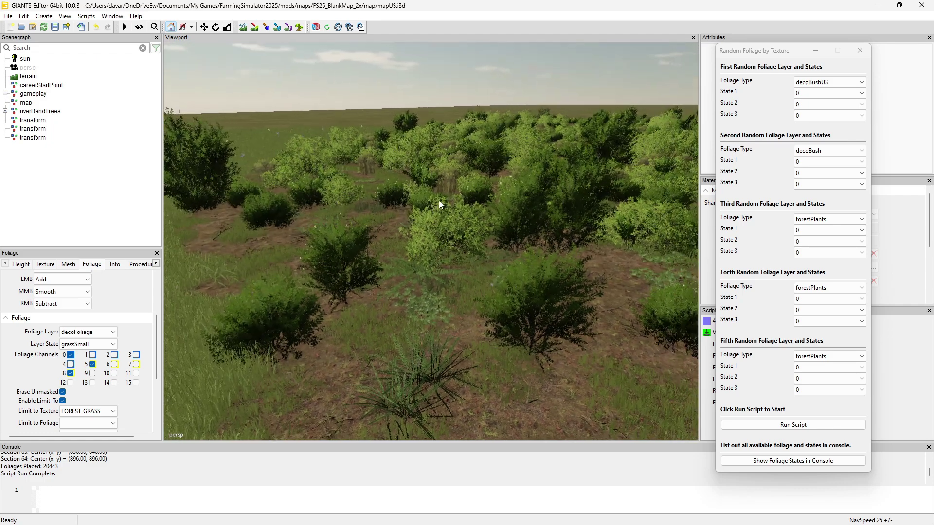
click(139, 26)
key(w)
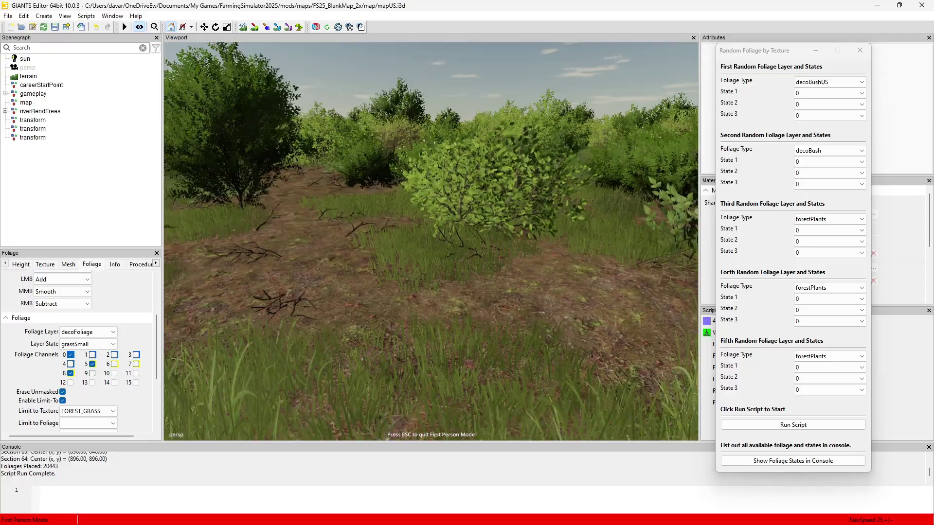
key(w)
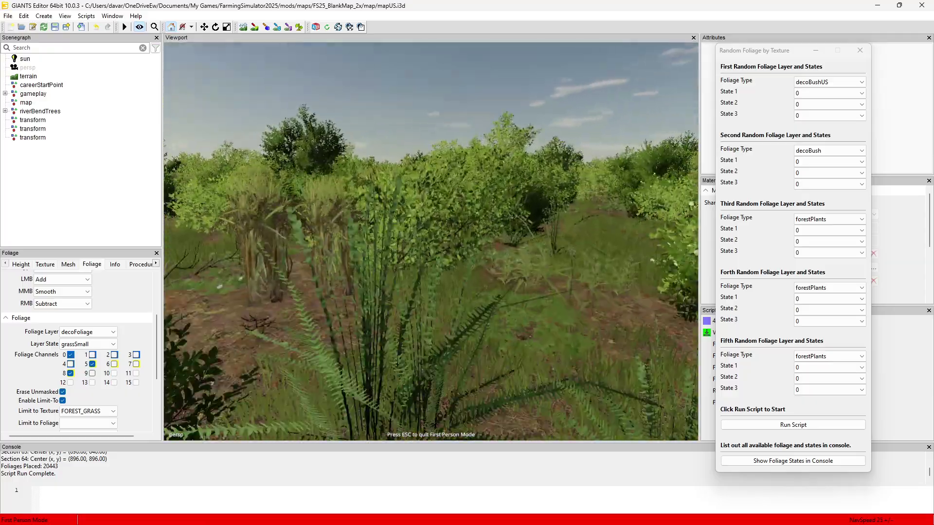
key(w)
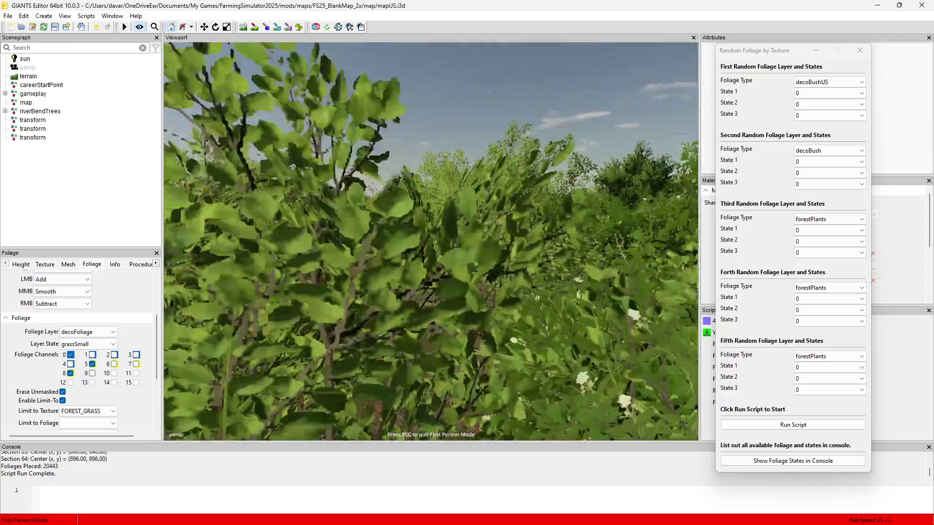
key(w)
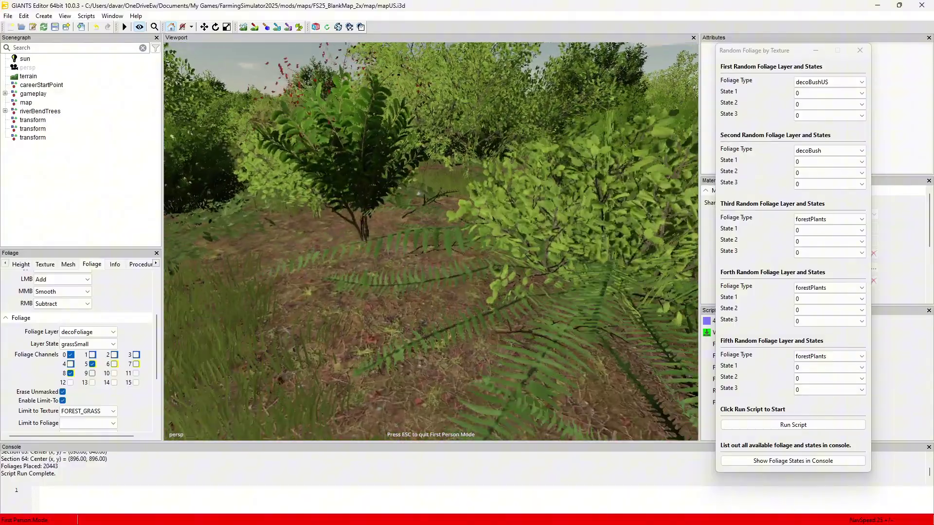
key(w)
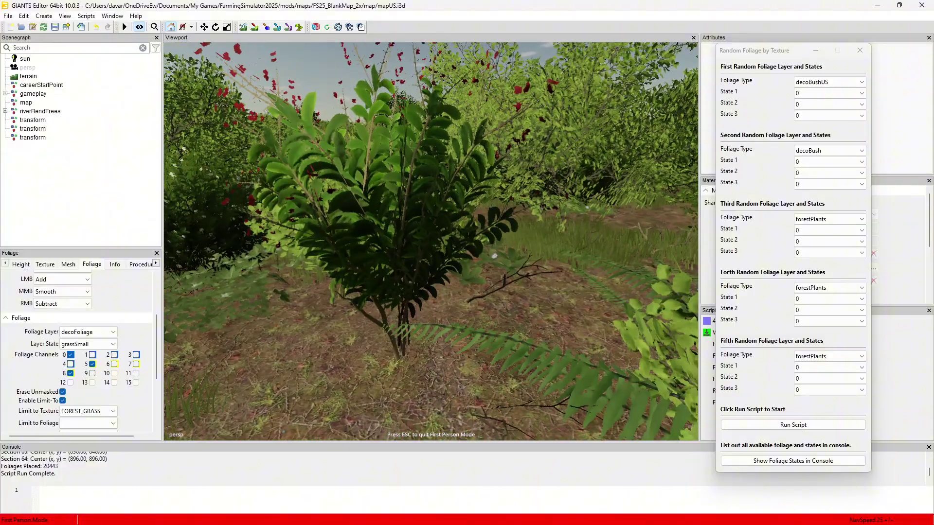
key(Escape)
right_drag(452, 256, 562, 262)
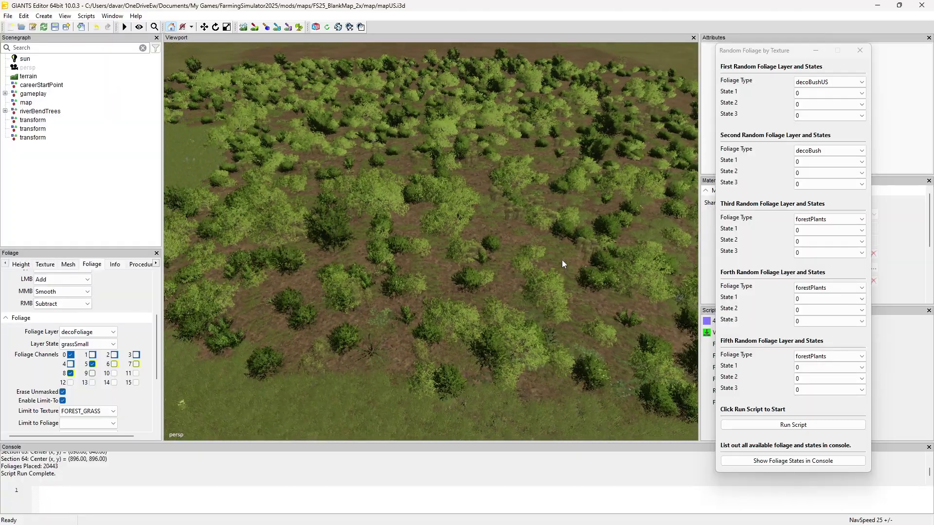
Save the map's i3D with the new forest foliage
click(57, 28)
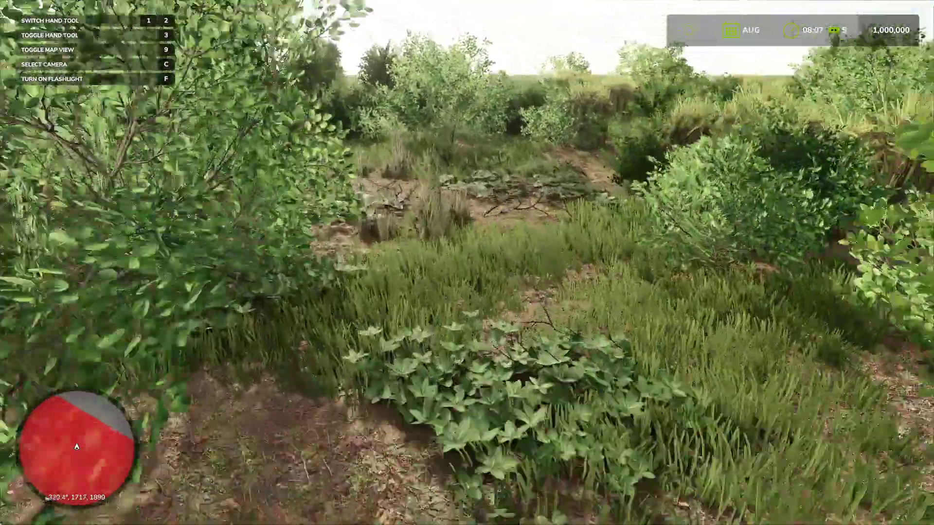
Walk forward along the path and through the dense bushes
key(w)
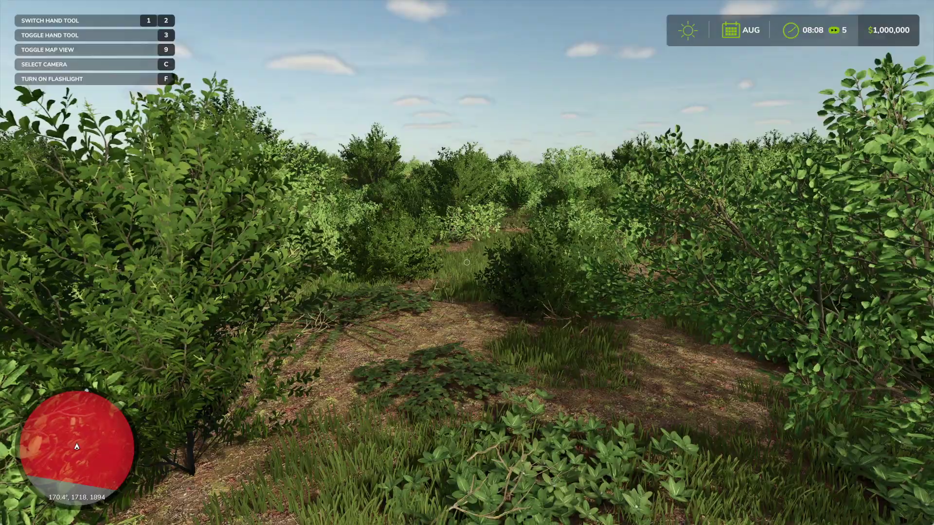
key(w)
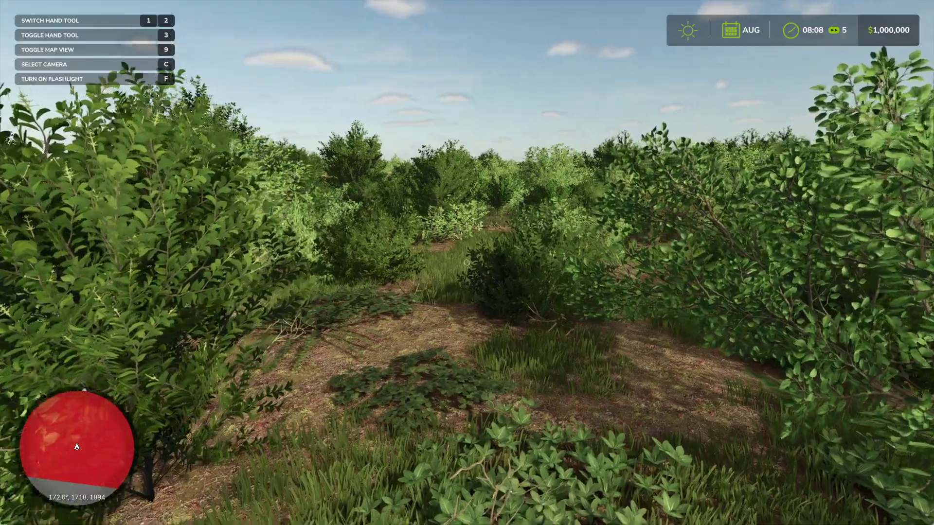